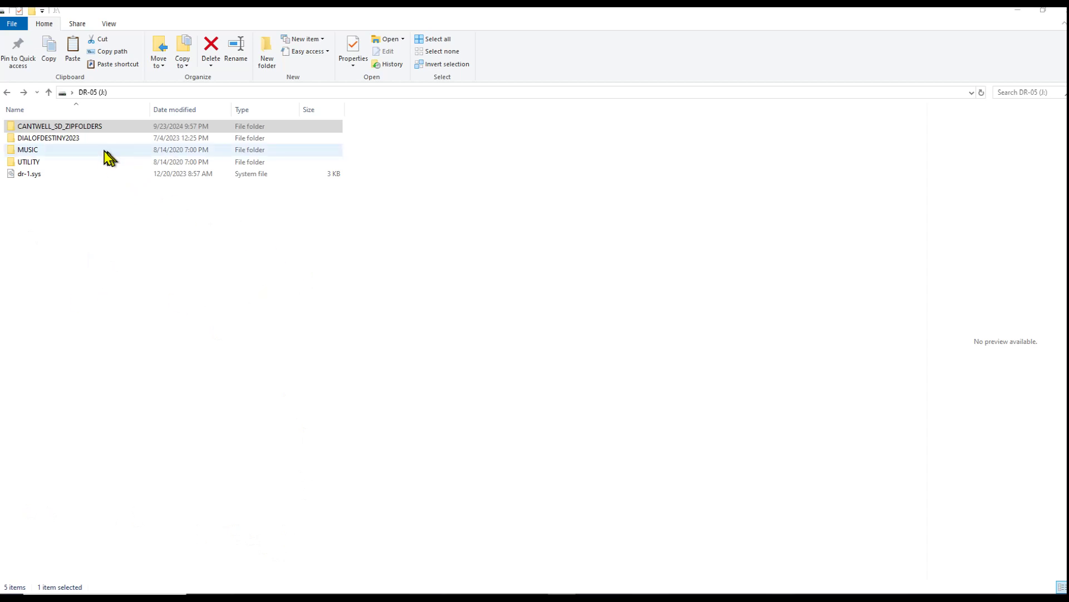
Open the CANTWELL_SD_STLS archive from the CANTWELL_SD_ZIPFOLDERS folder and move its window to the upper part of the screen.
click(23, 127)
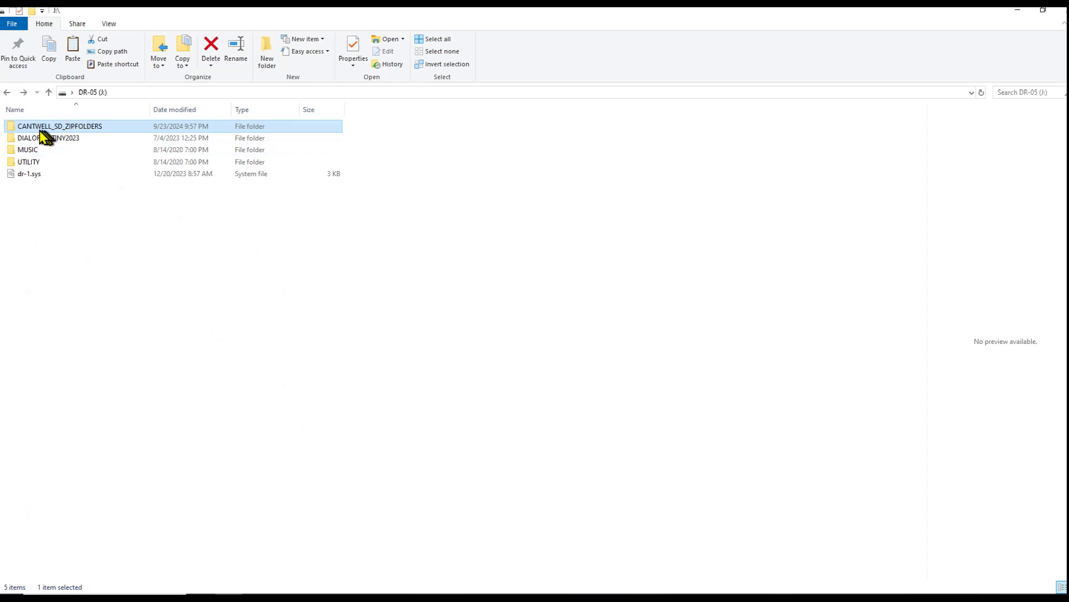
double_click(20, 126)
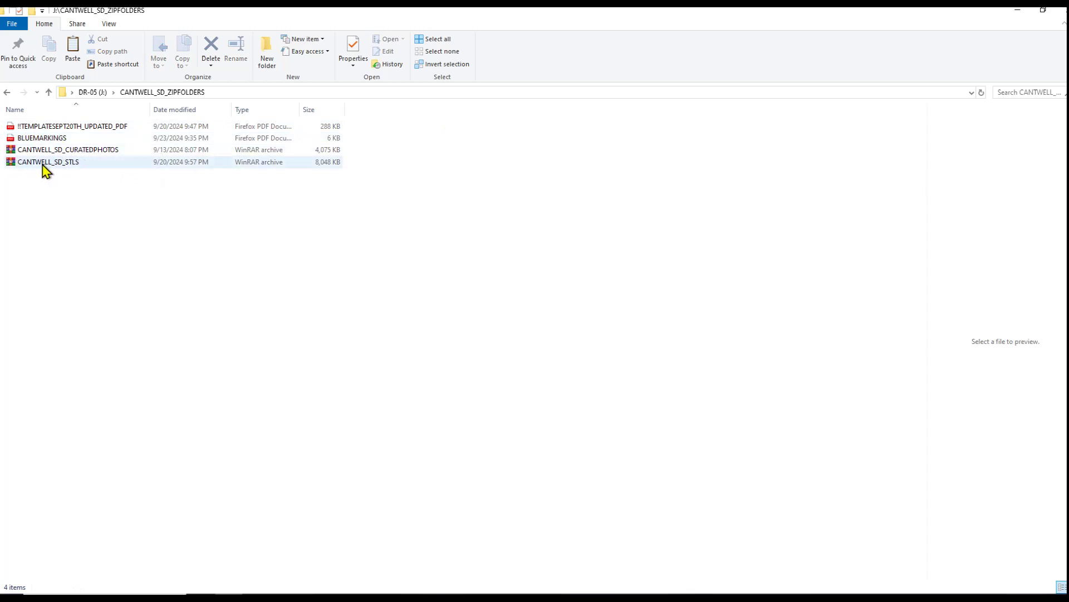
click(43, 163)
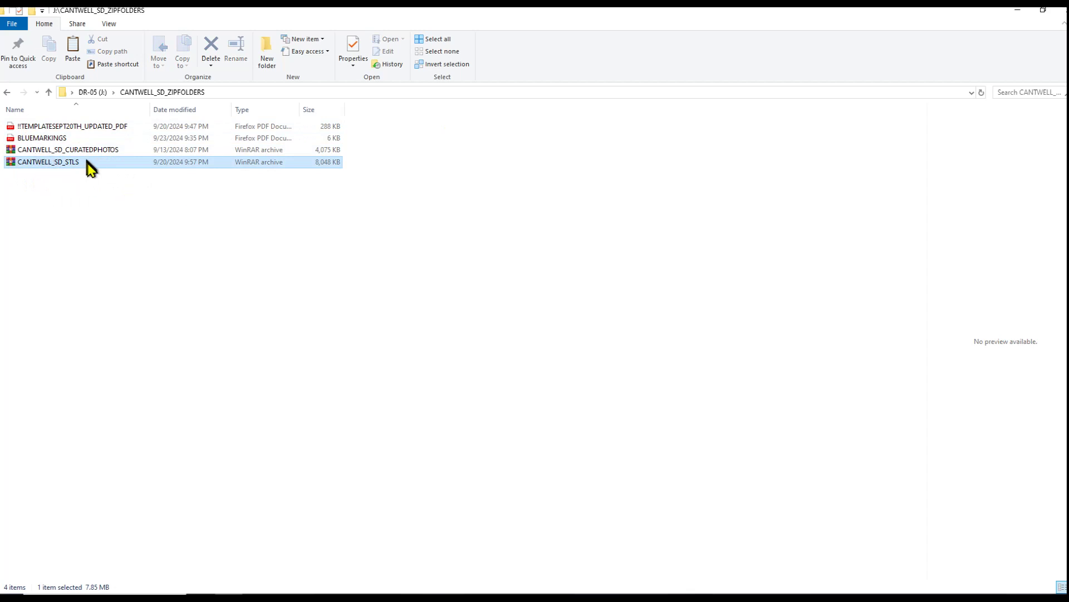
double_click(123, 166)
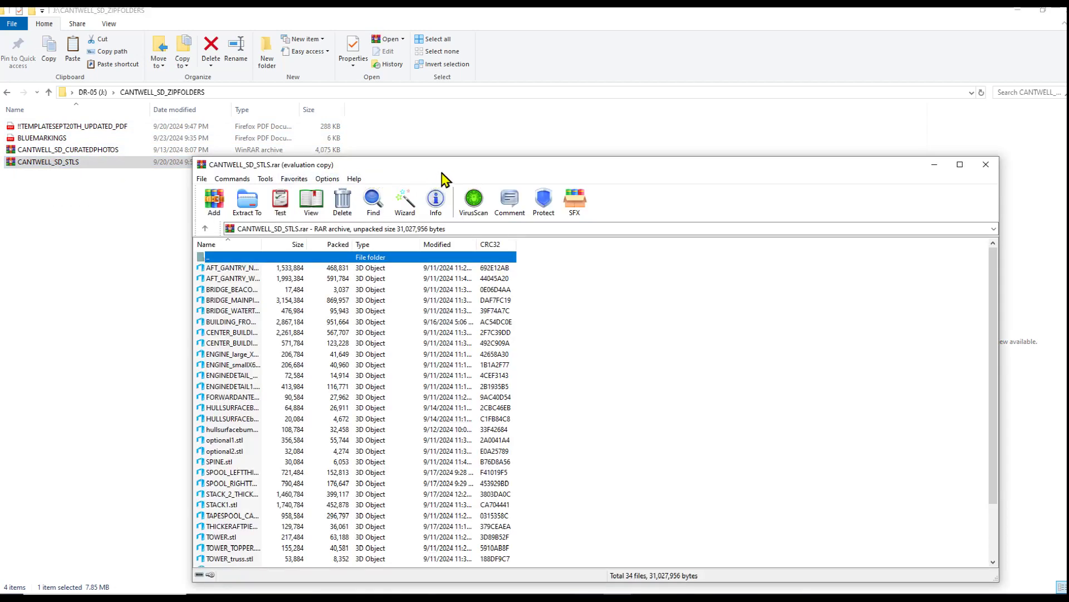
drag(443, 174, 346, 104)
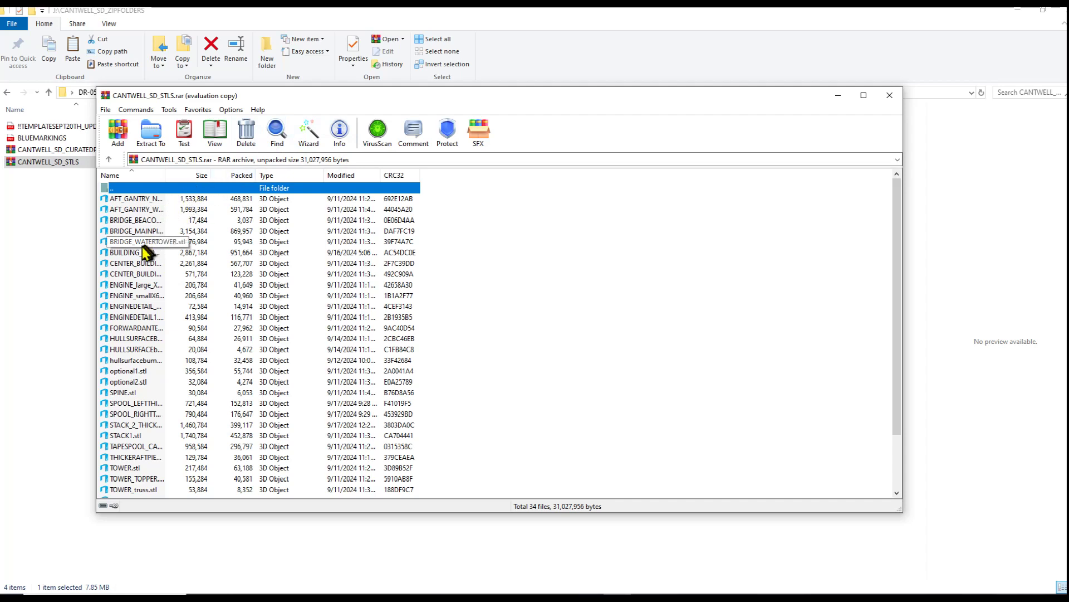
Preview the BRIDGE_BEACON STL from the archive in 3D, look through the list of STL files, and close the preview.
click(119, 220)
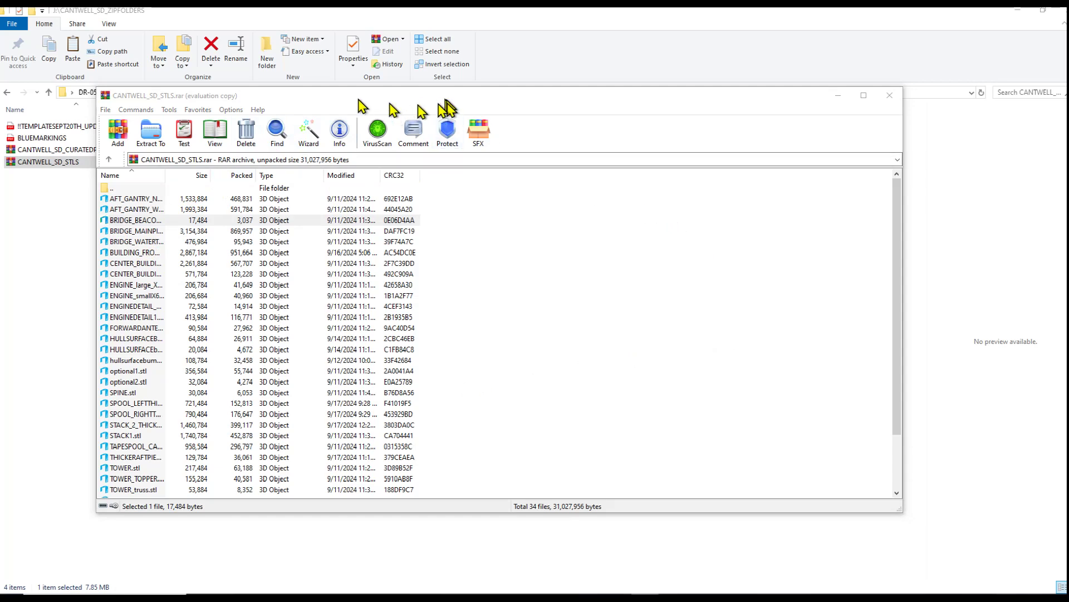
scroll(157, 249, down, 2)
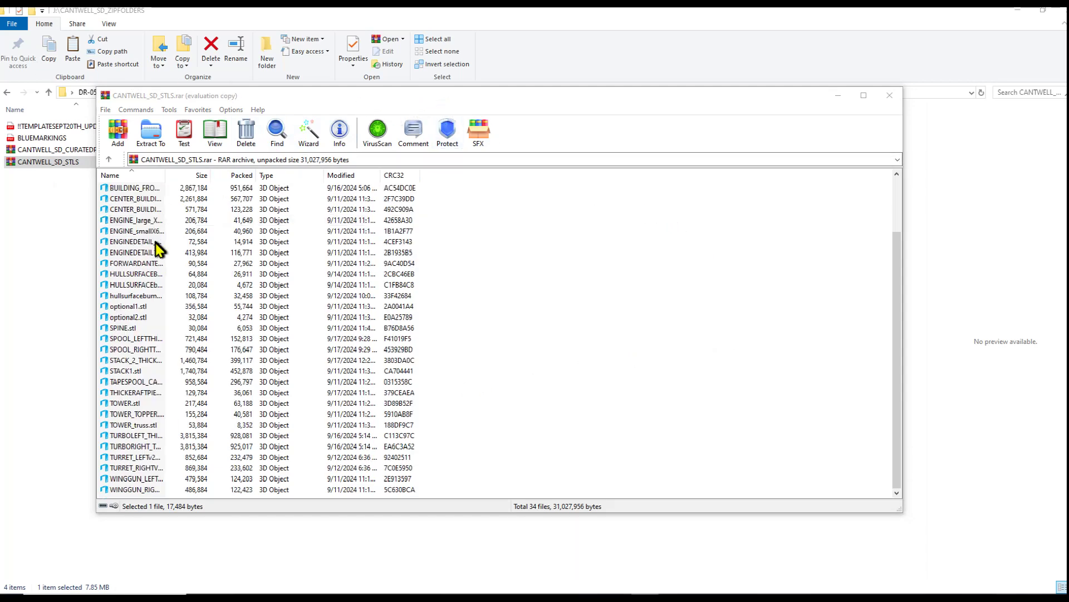
scroll(133, 350, up, 2)
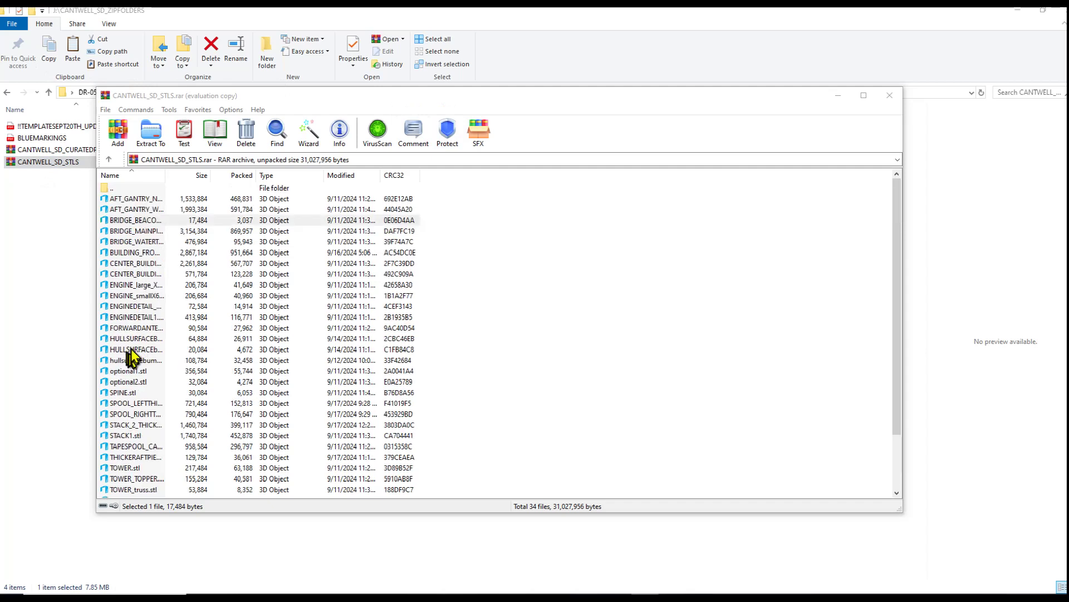
scroll(135, 350, down, 2)
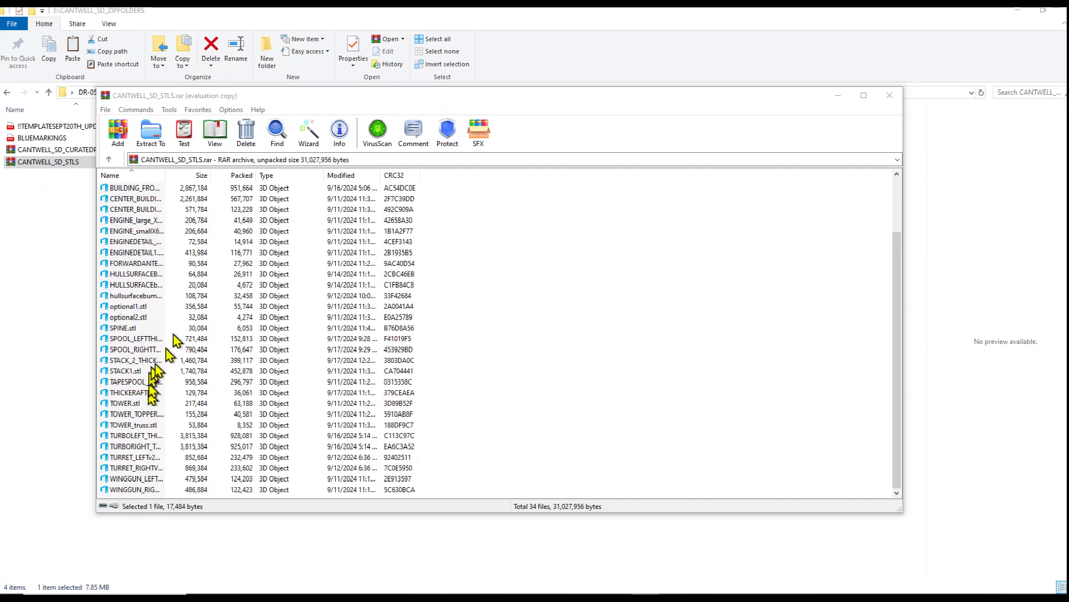
scroll(138, 287, up, 2)
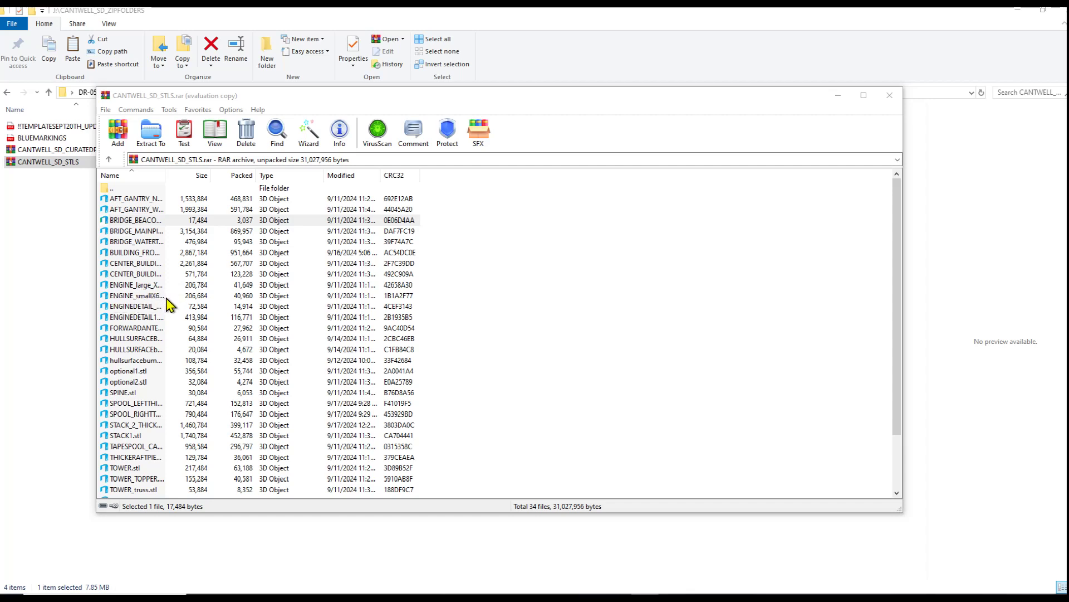
scroll(177, 346, down, 2)
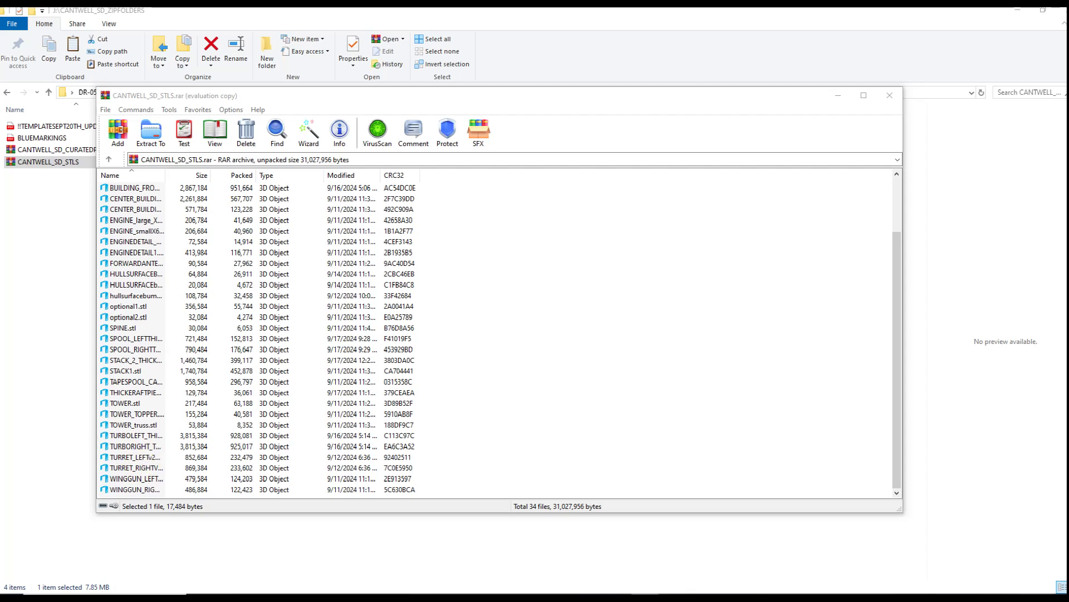
drag(278, 335, 203, 432)
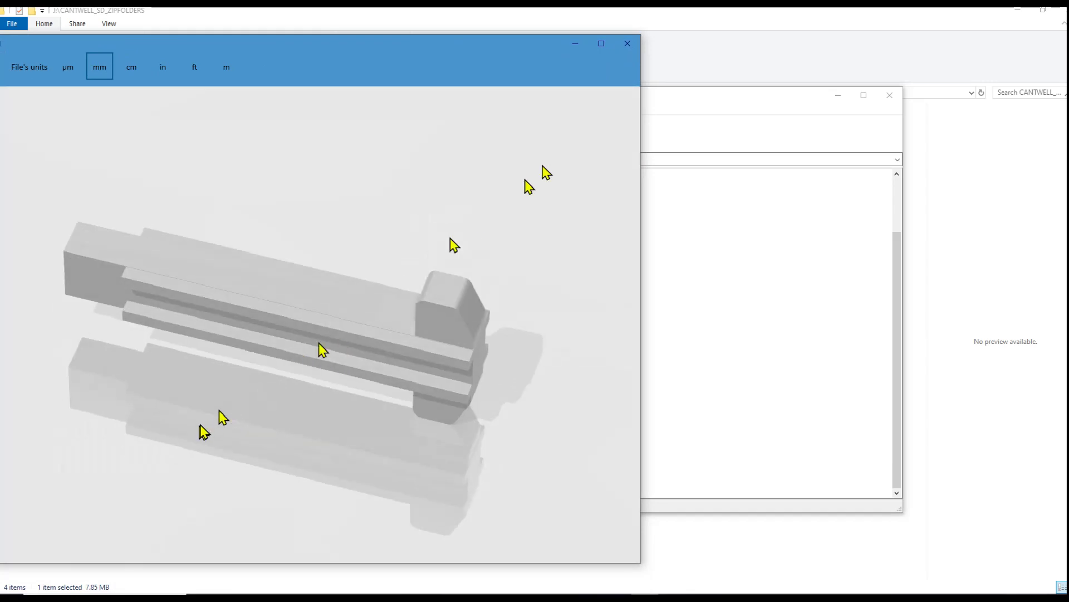
click(628, 45)
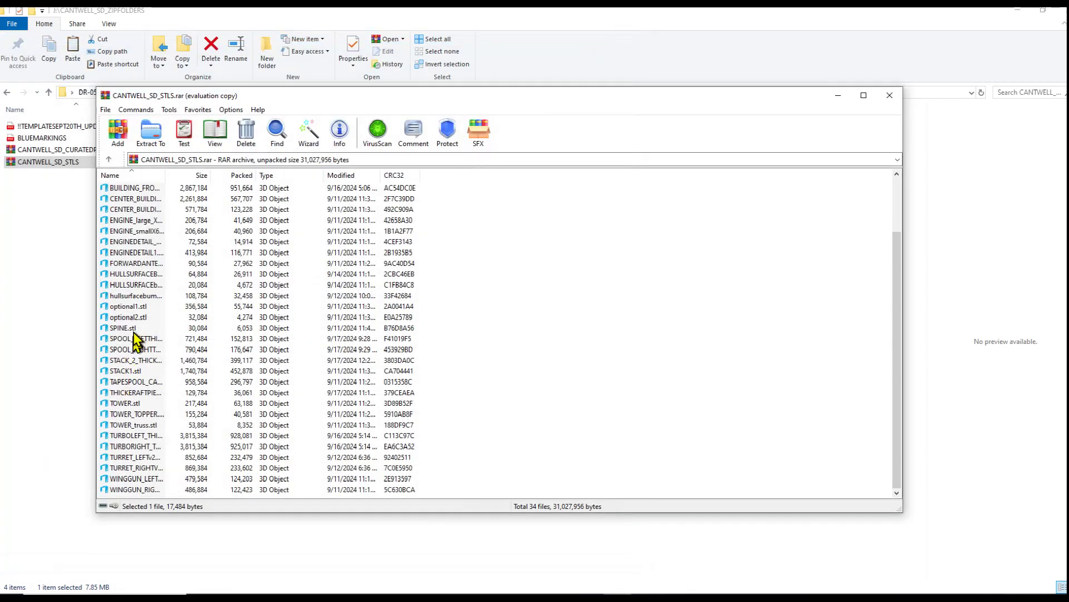
Preview the BRIDGE_MAINPIECE STL in 3D Builder, and close both the viewer and the archive.
scroll(137, 323, up, 2)
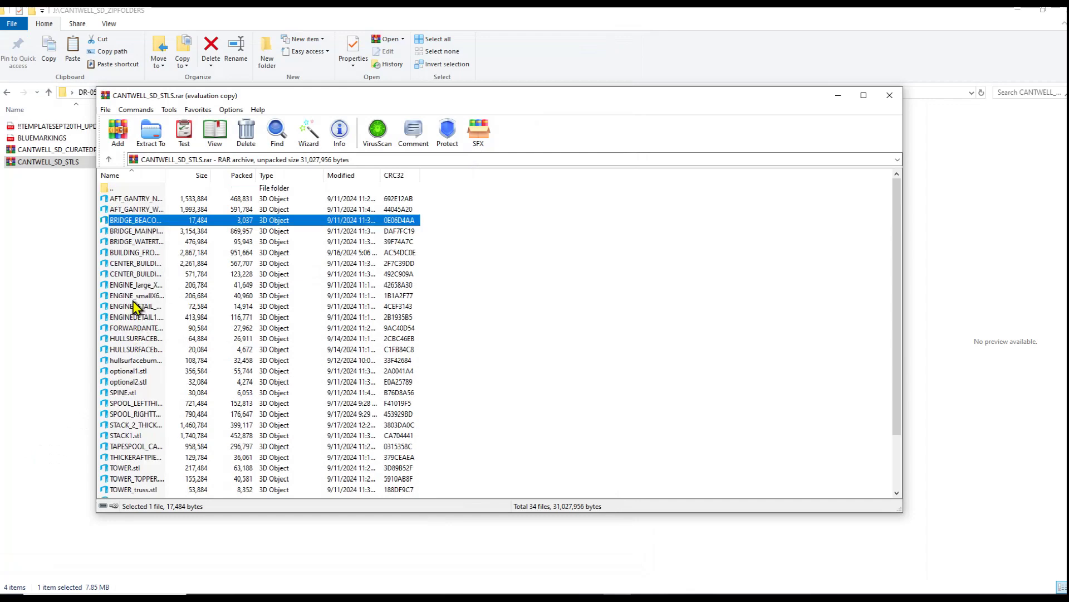
double_click(136, 231)
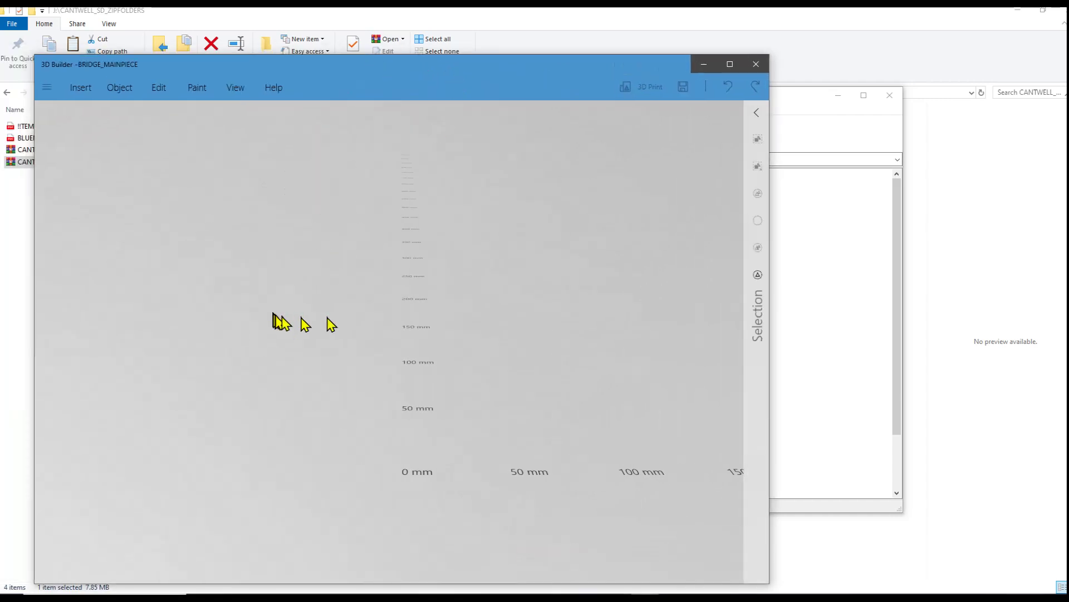
drag(460, 382, 267, 356)
click(756, 64)
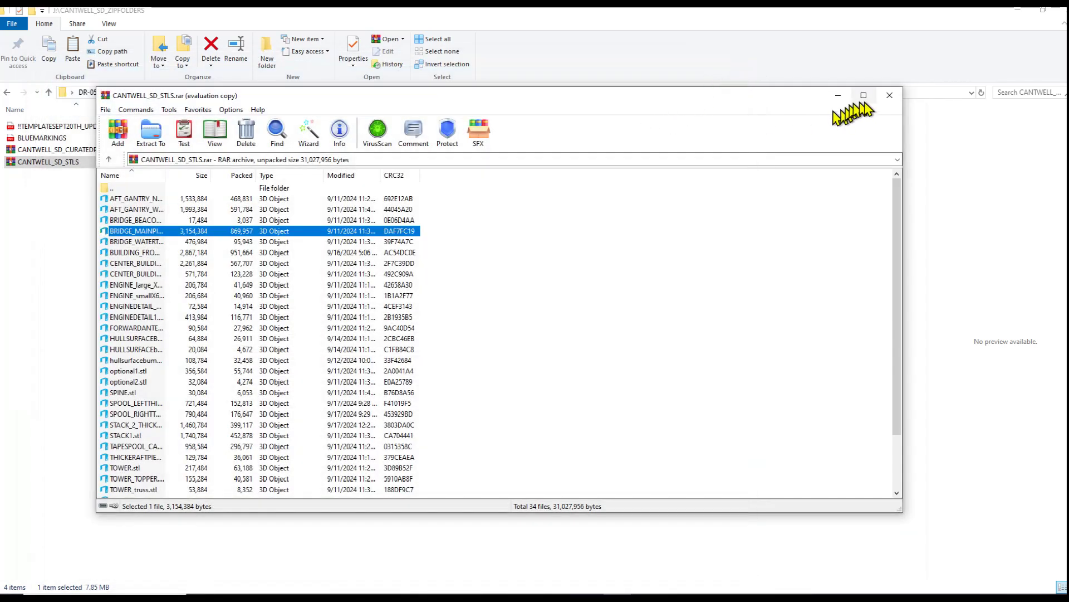
click(889, 97)
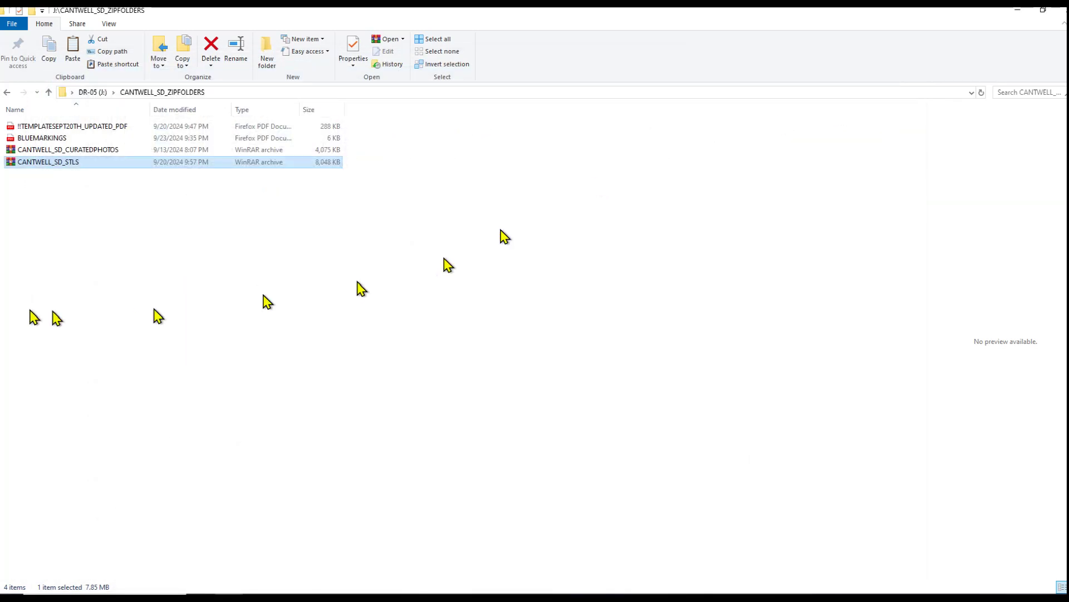
Look through the images in CANTWELL_SD_CURATEDPHOTOS and return to the CANTWELL_SD_ZIPFOLDERS folder.
double_click(85, 151)
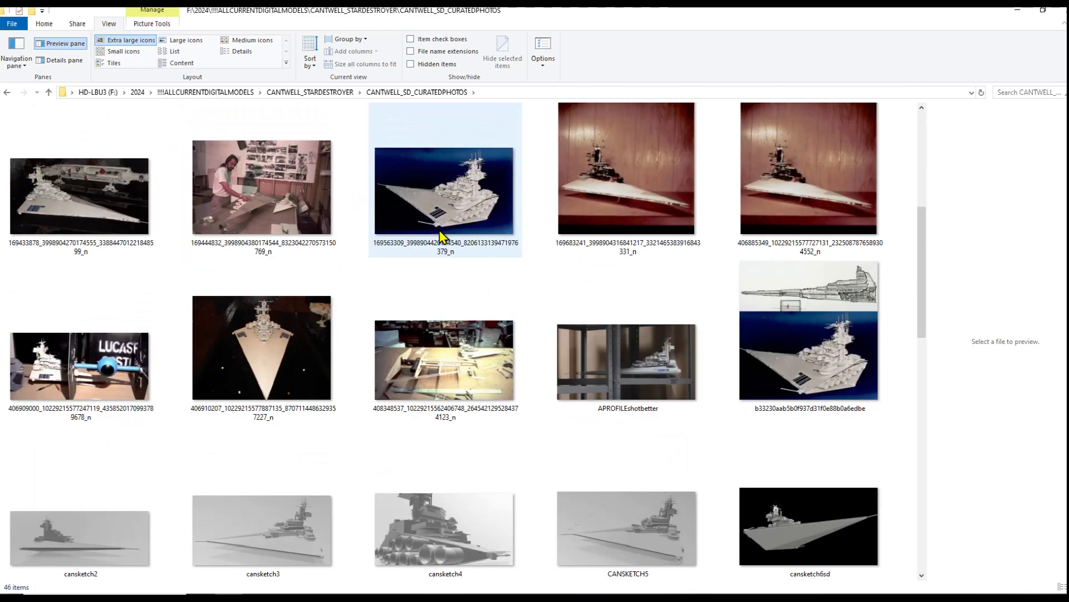
scroll(442, 234, up, 5)
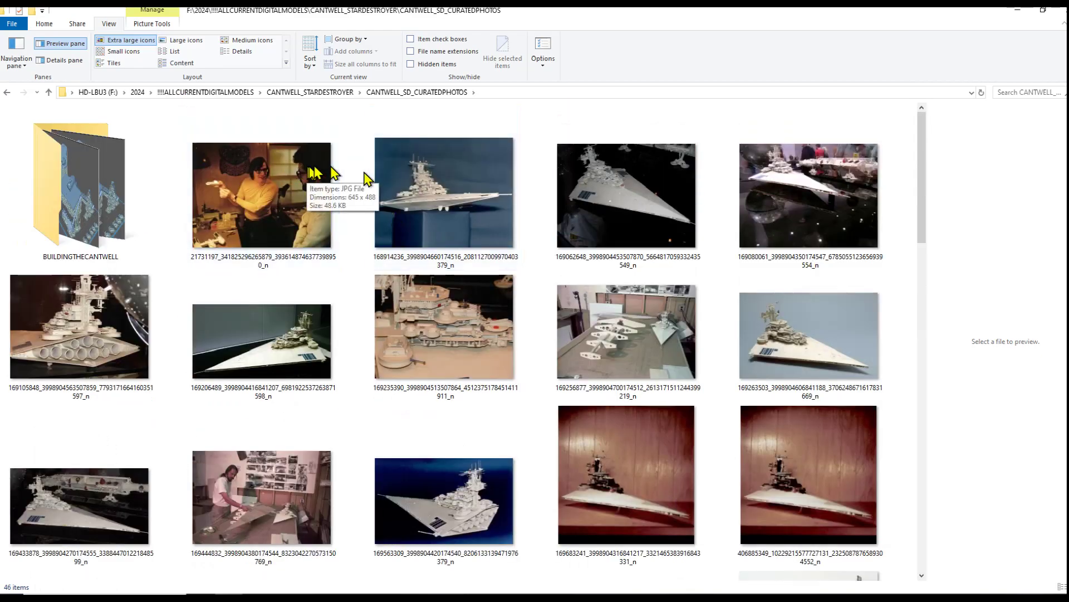
scroll(396, 187, down, 3)
scroll(396, 187, down, 3)
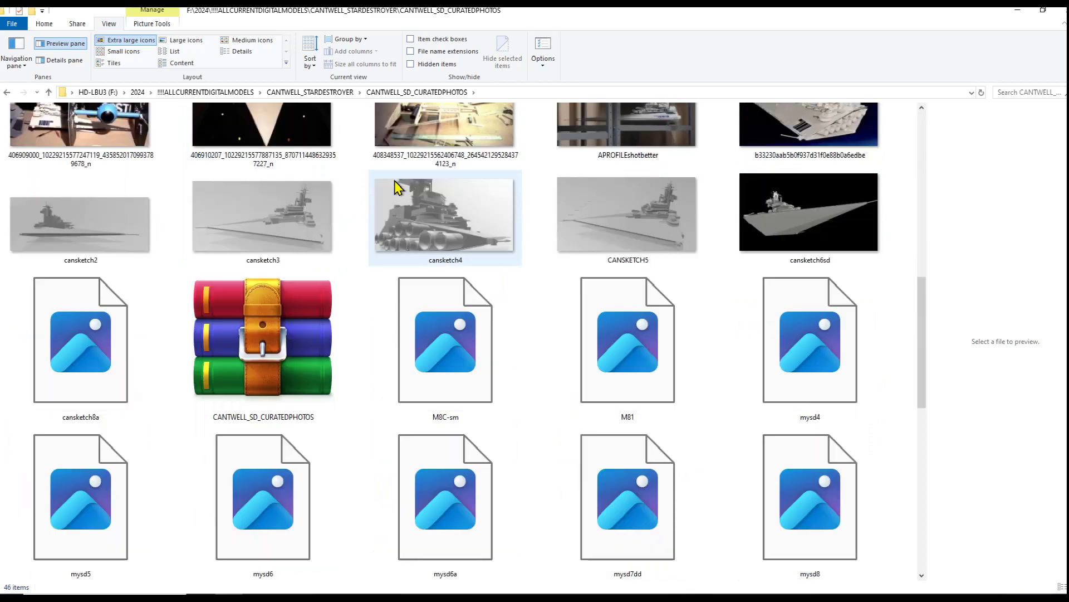
scroll(435, 205, down, 3)
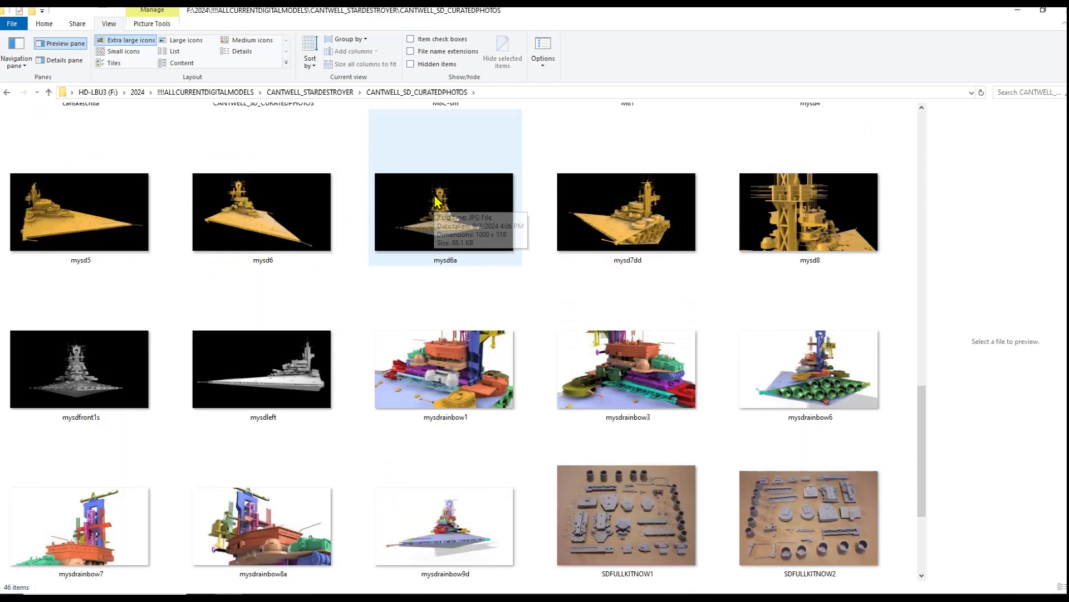
scroll(437, 202, up, 2)
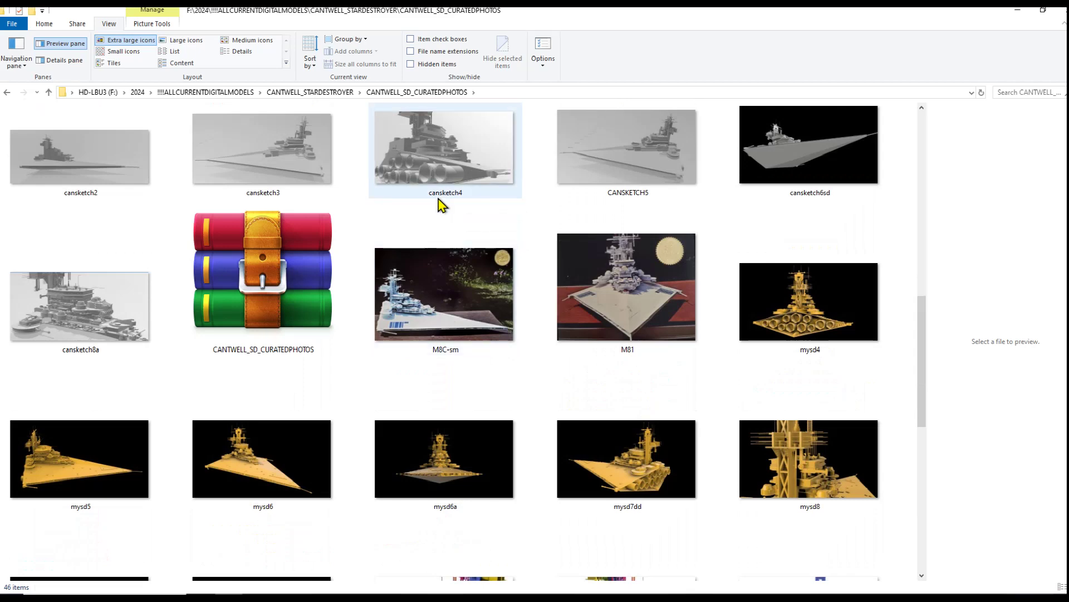
scroll(443, 202, down, 3)
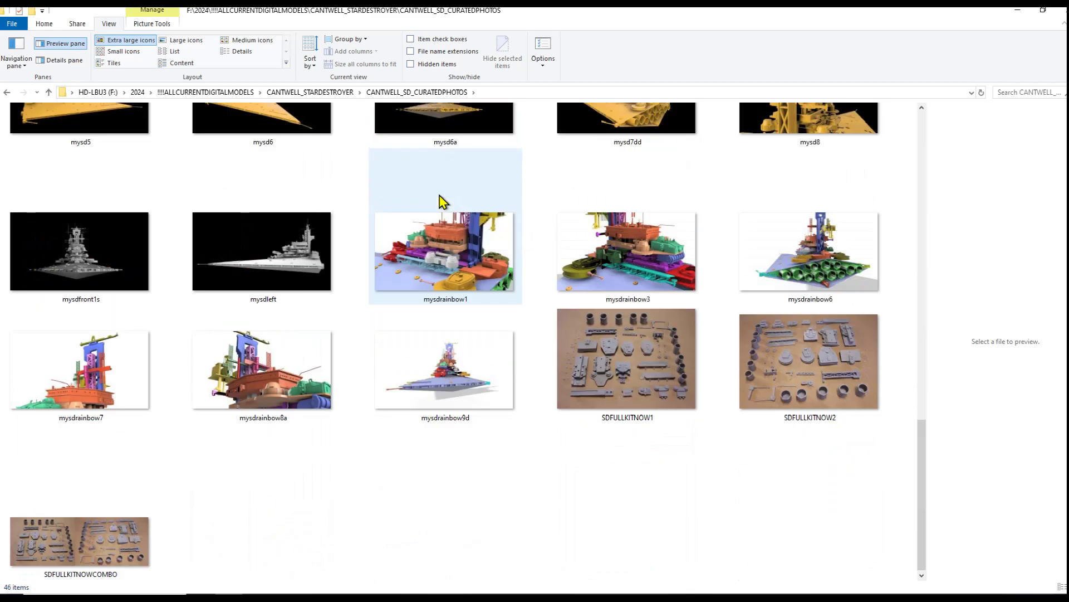
key(alt+Left)
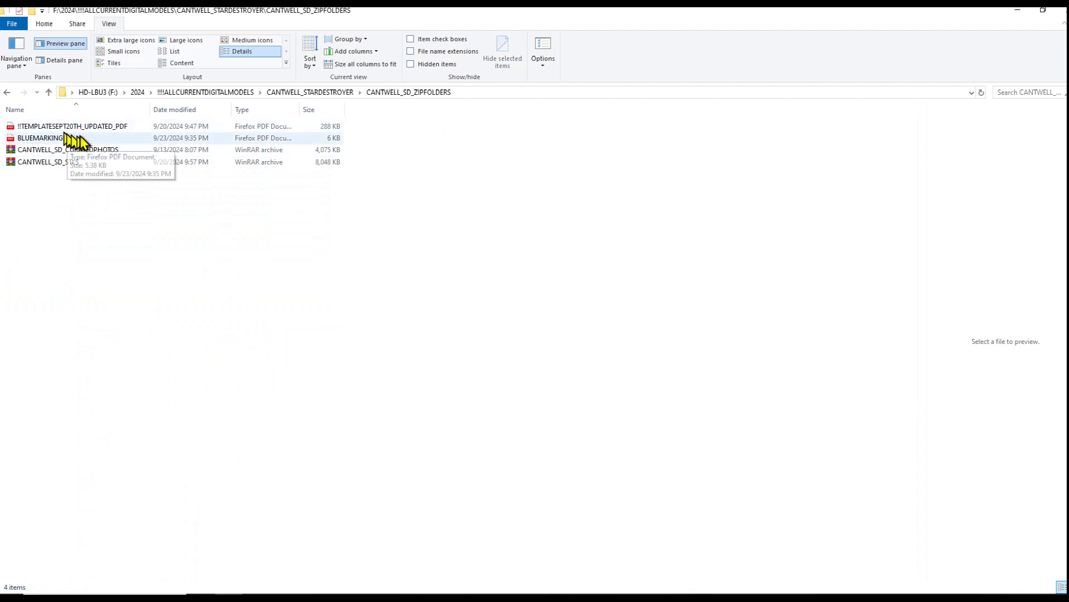
Preview the BLUEMARKINGS PDF and widen the preview area to about half the window.
click(46, 139)
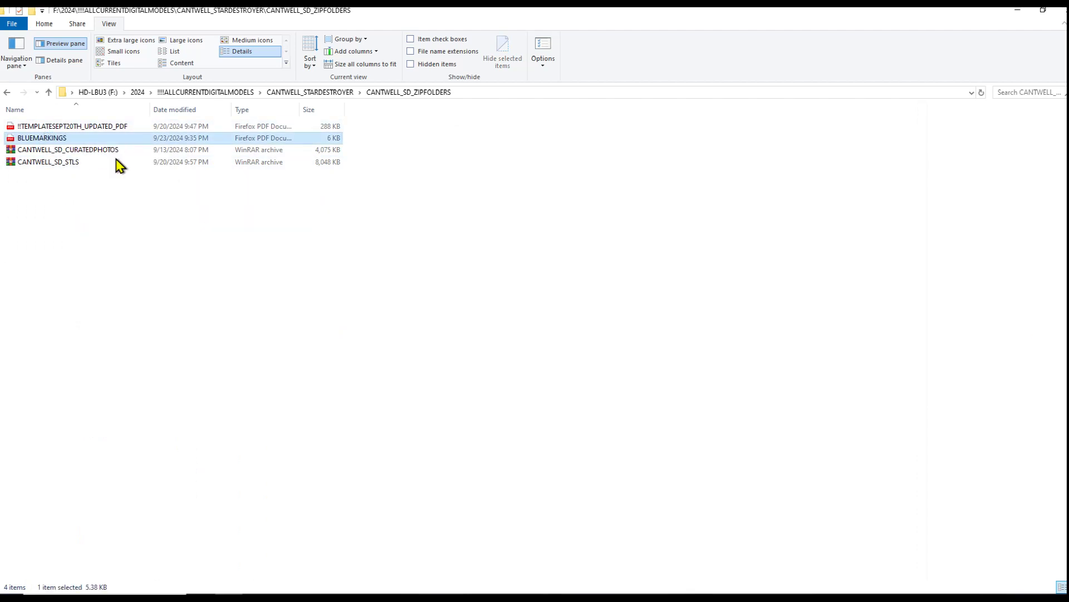
key(F2)
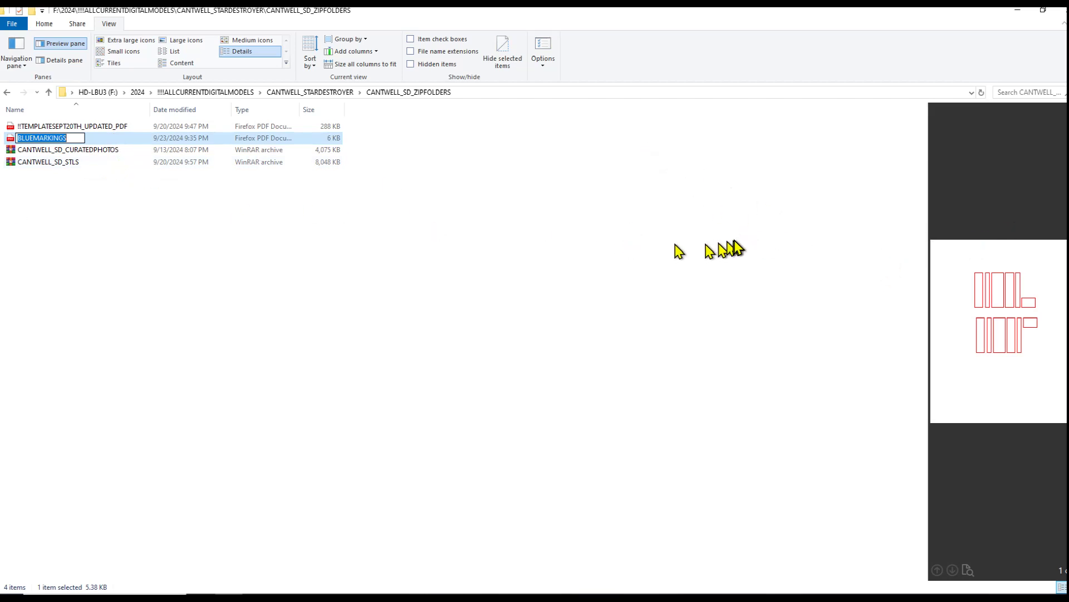
click(992, 216)
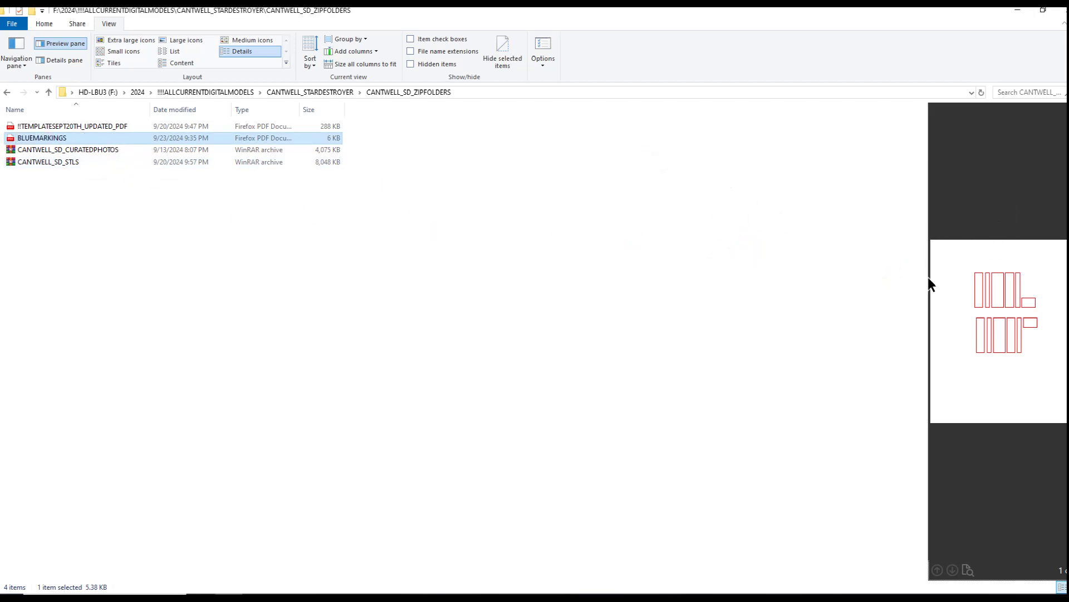
drag(927, 279, 661, 473)
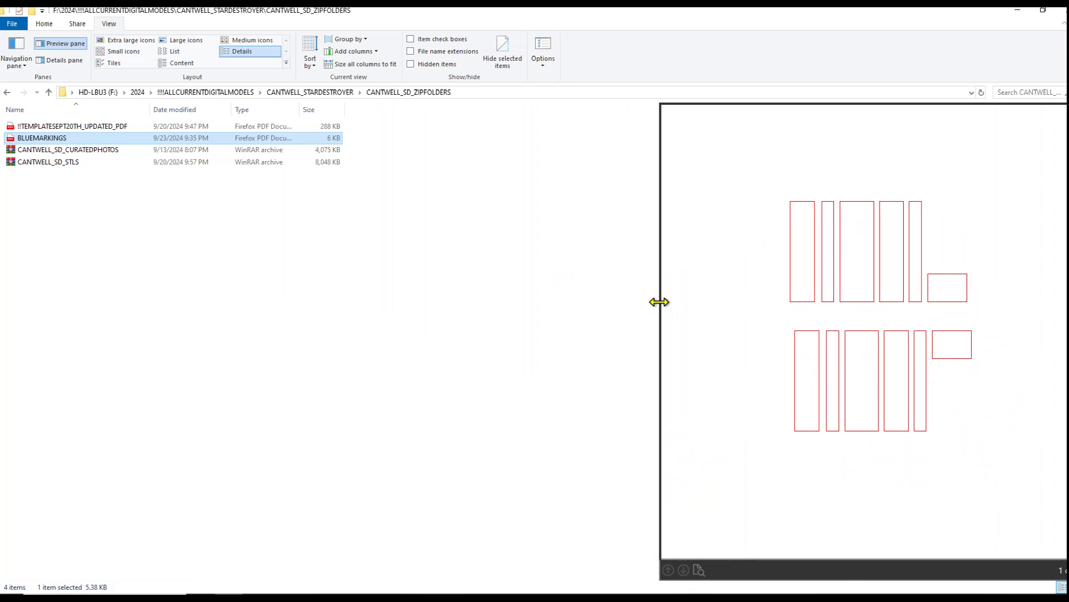
drag(659, 302, 518, 415)
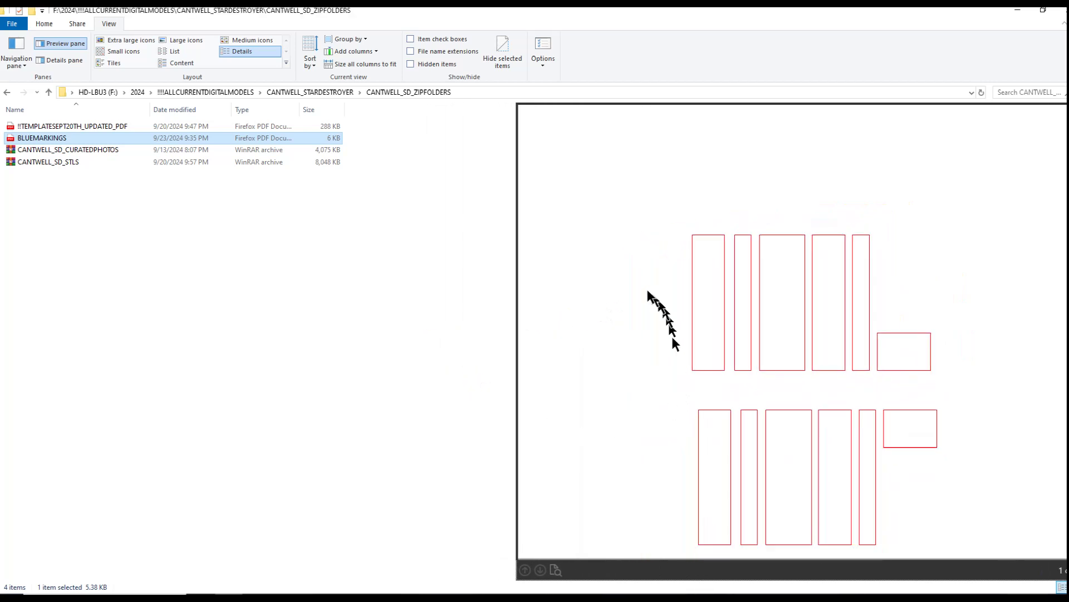
Preview the !!TEMPLATESEPT20TH_UPDATED_PDF file to examine the hull and frame templates.
click(370, 303)
click(102, 125)
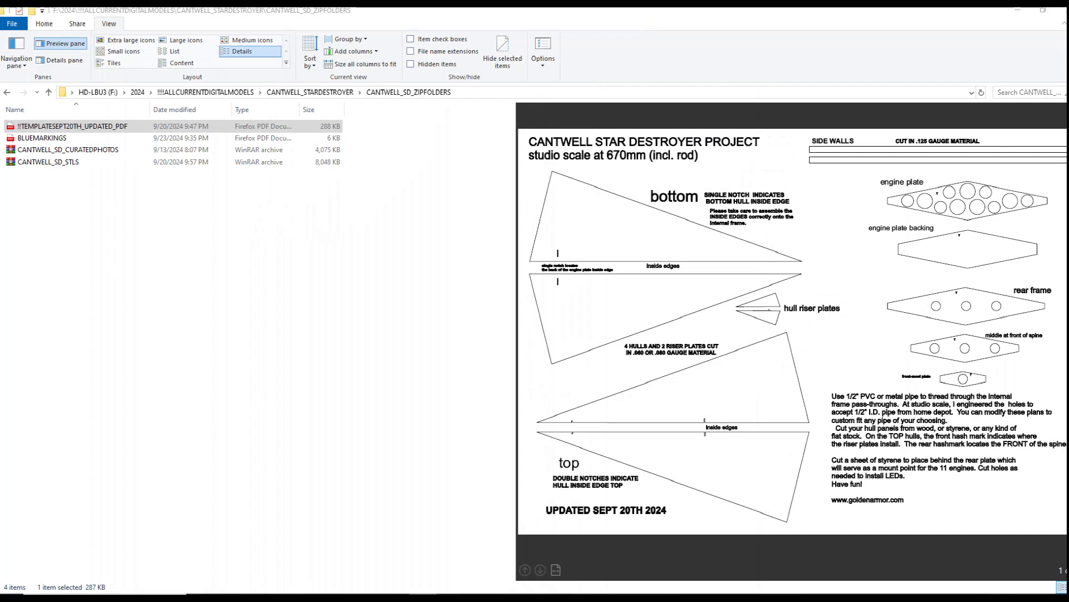
click(142, 259)
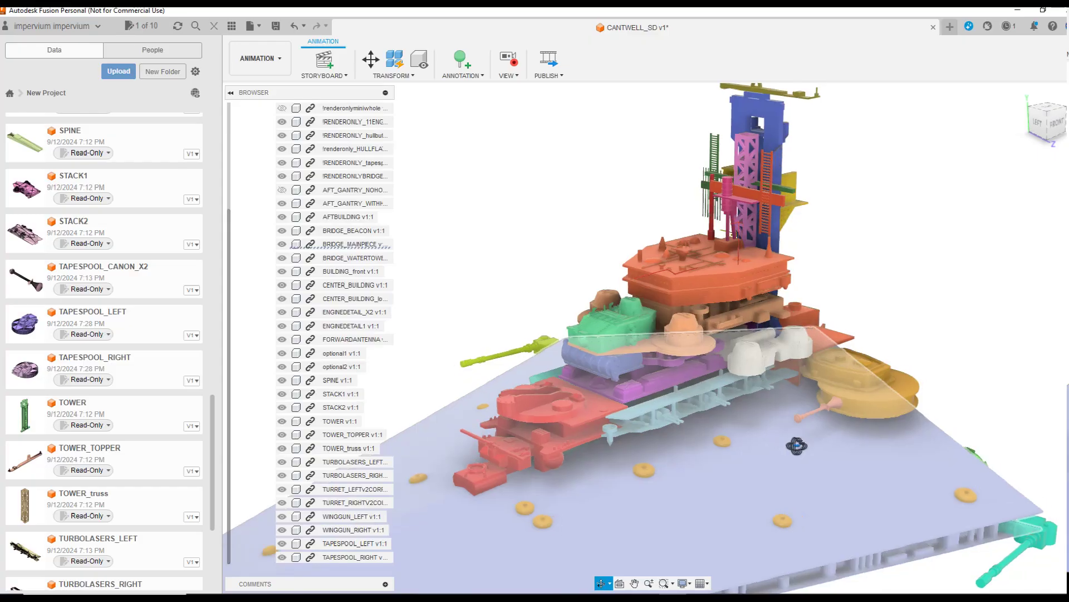
Examine the CANTWELL_SD assembly in Autodesk Fusion from several angles, including the rear engines and the front buildings.
drag(669, 418, 732, 458)
middle_drag(697, 448, 516, 463)
shift+middle_drag(593, 454, 567, 462)
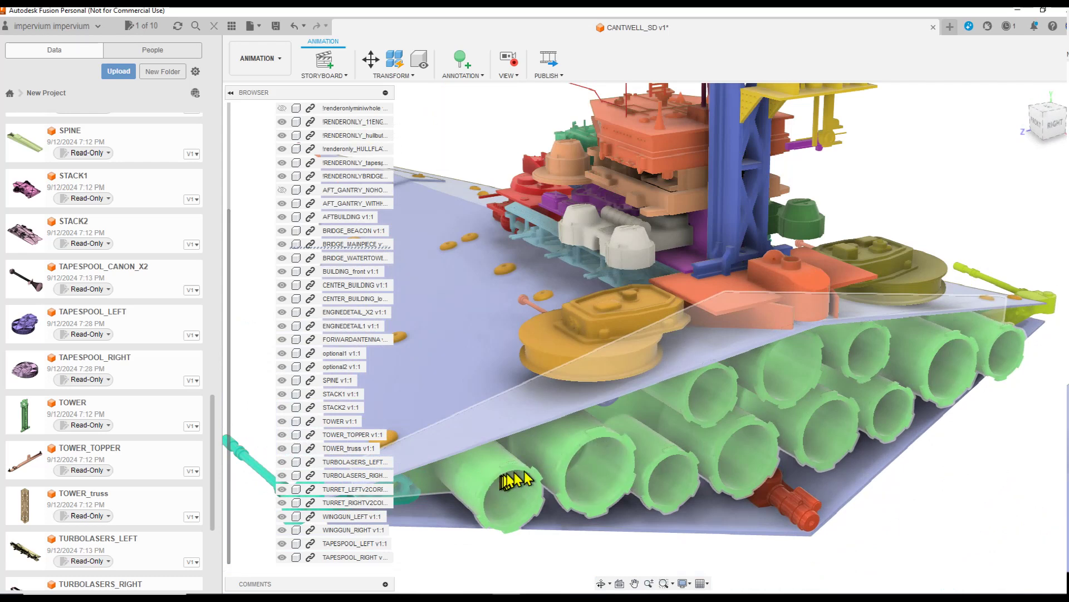
shift+middle_drag(611, 451, 720, 402)
mouse_move(675, 369)
shift+middle_down()
mouse_move(626, 365)
mouse_move(686, 383)
shift+middle_up()
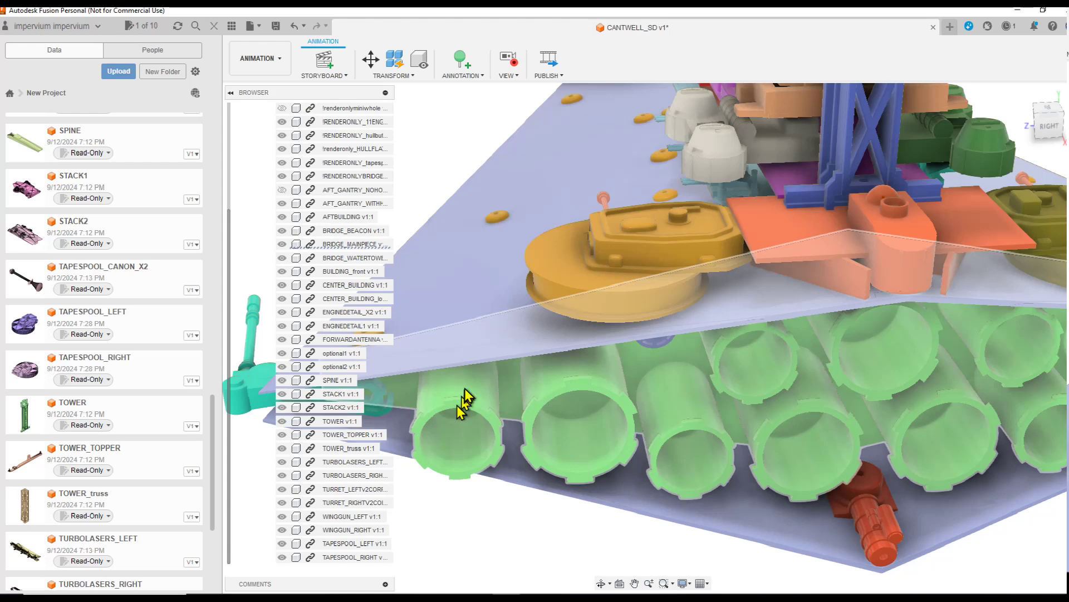
shift+middle_drag(632, 408, 590, 402)
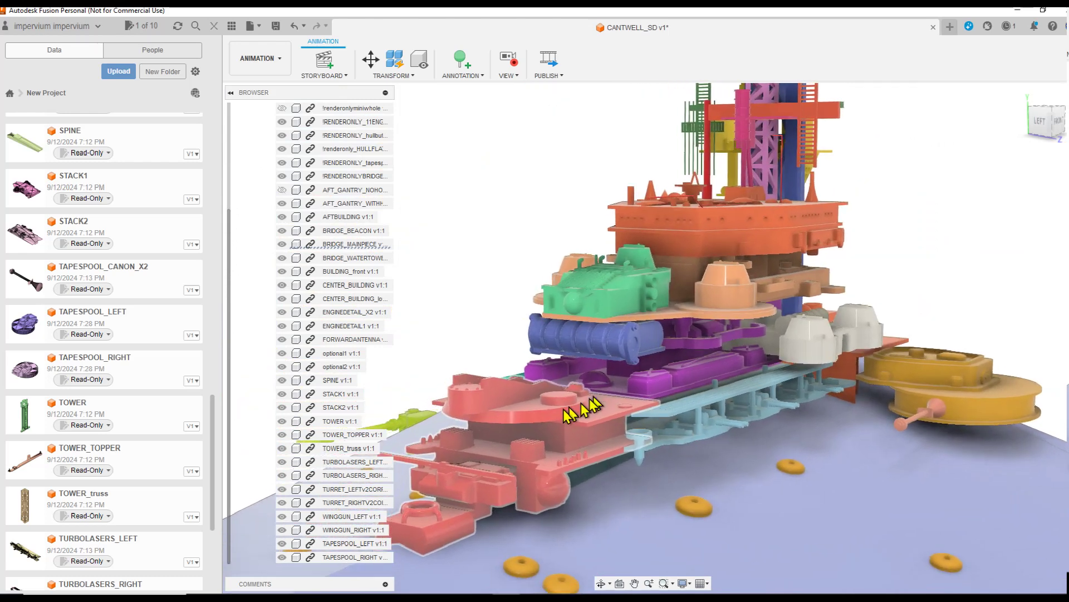
Lift the BUILDING_front component 400 mm along Z to inspect how it seats on the spine, and discard the move.
click(533, 412)
right_click(530, 413)
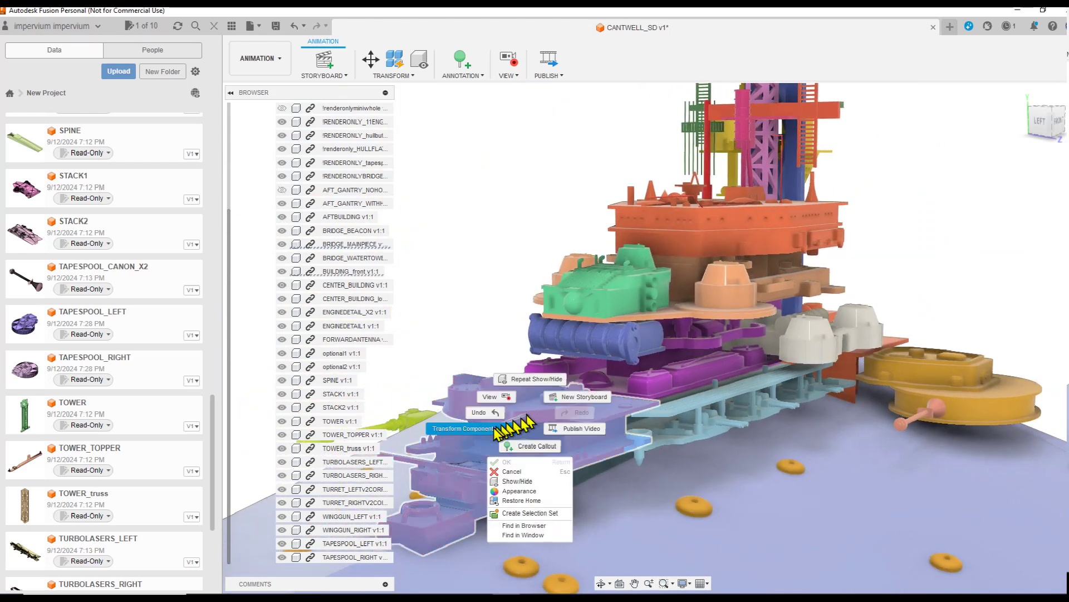
click(470, 437)
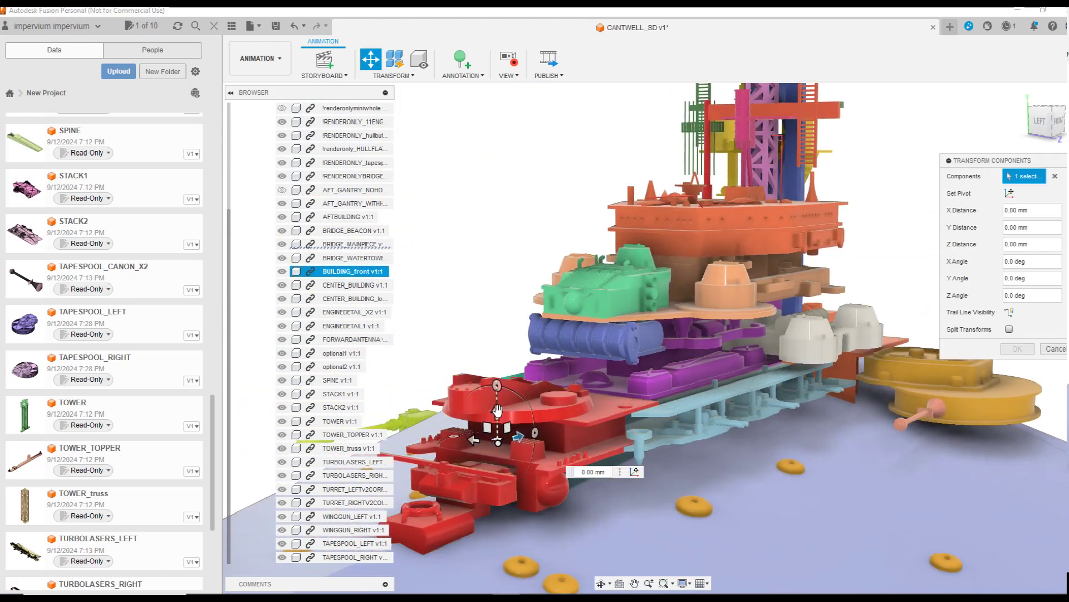
text(400)
scroll(667, 432, up, 5)
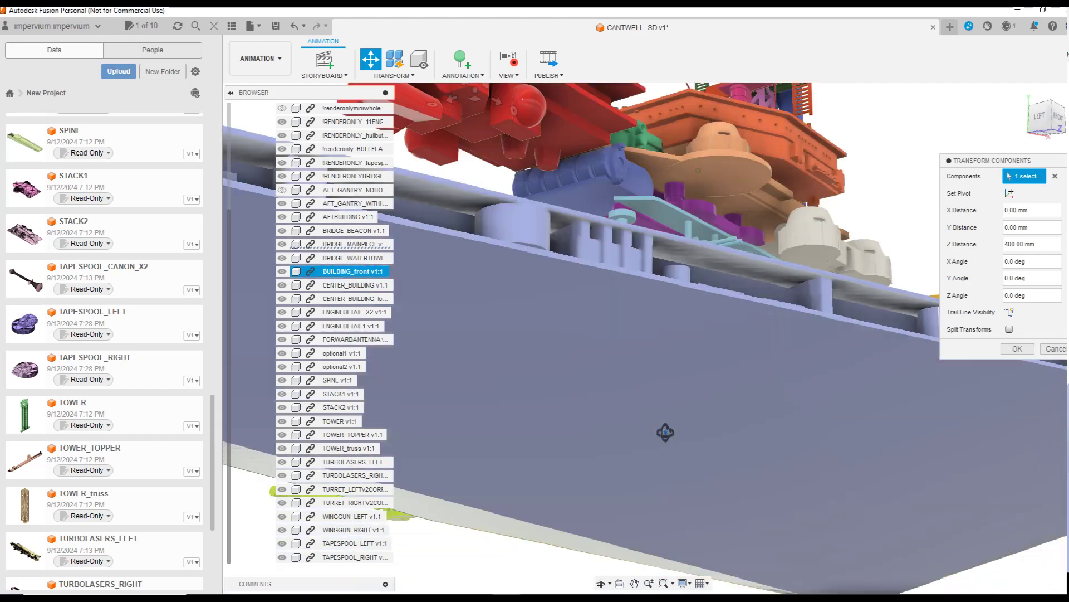
scroll(666, 432, down, 5)
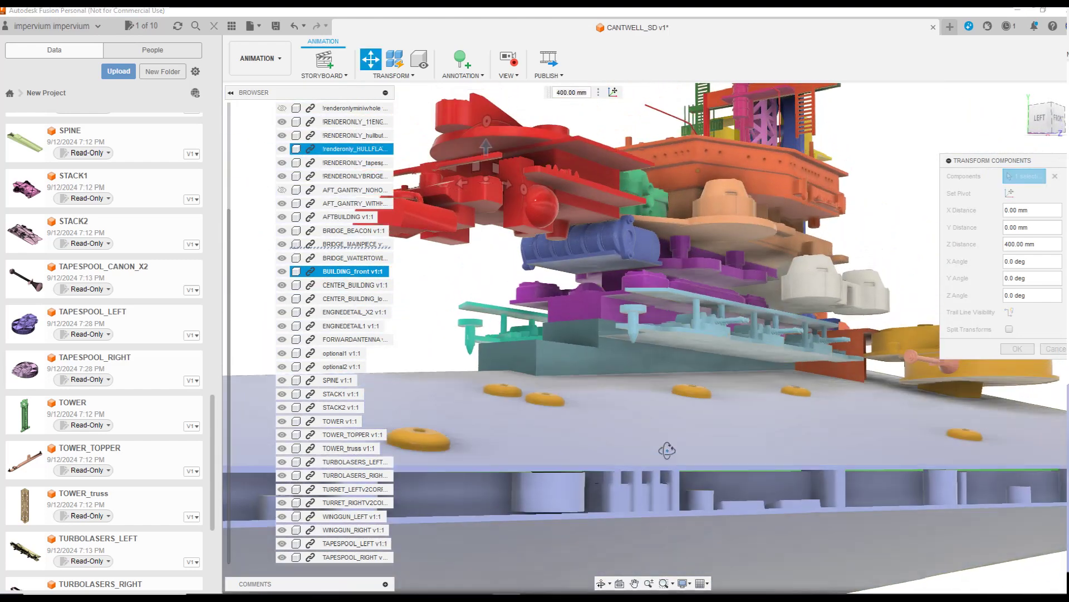
scroll(553, 303, up, 2)
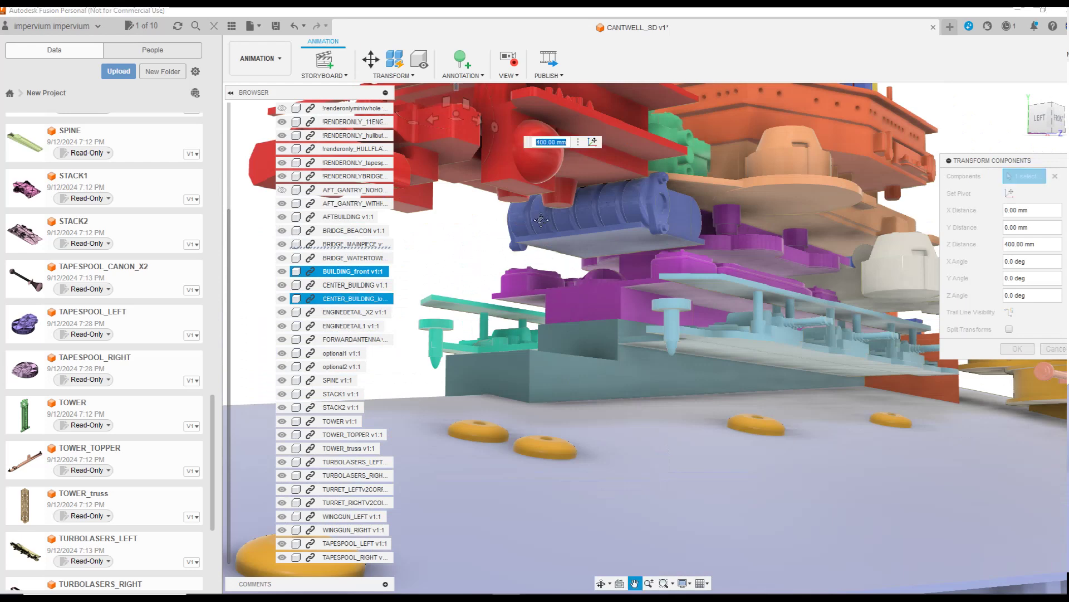
middle_drag(532, 245, 577, 278)
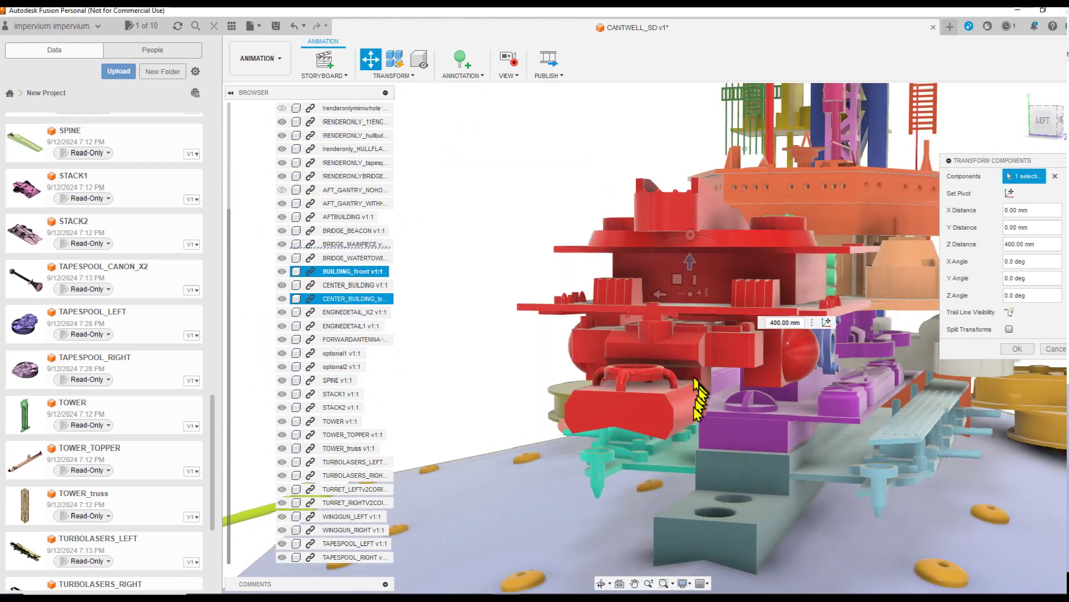
key(Return)
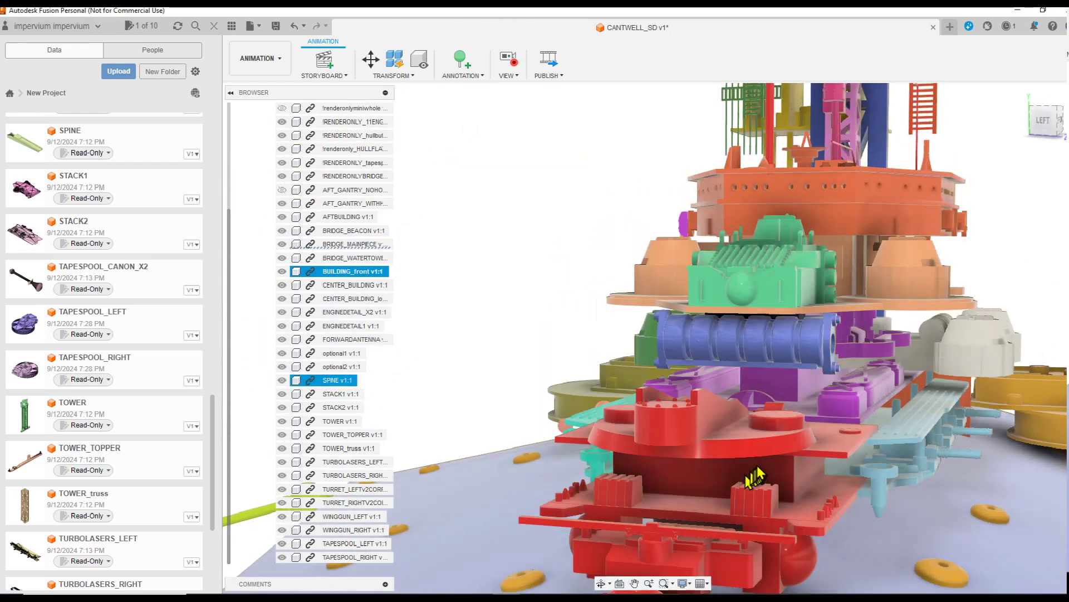
Raise the BRIDGE_MAINPIECE component 250 mm along Z to inspect its underside and the stack's mounting holes, and discard the move.
middle_drag(721, 470, 525, 354)
click(516, 357)
right_click(516, 356)
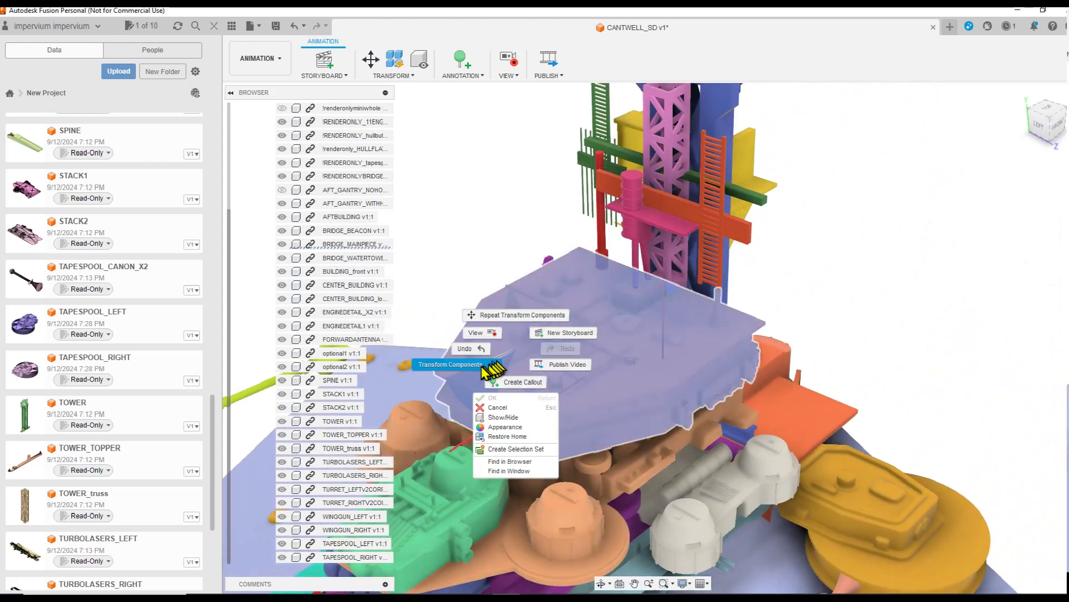
click(478, 372)
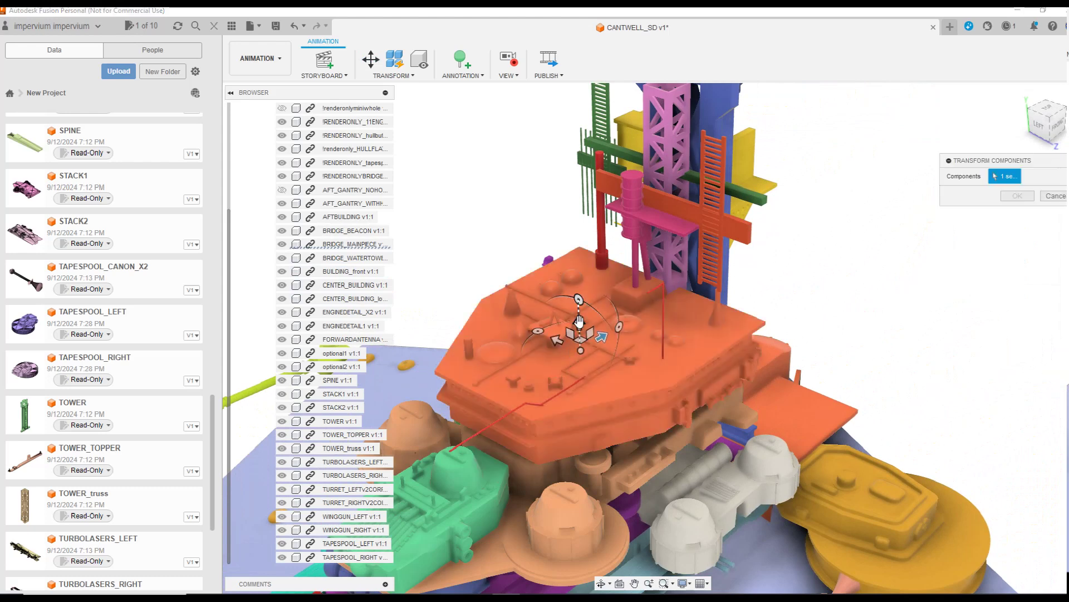
drag(579, 323, 554, 243)
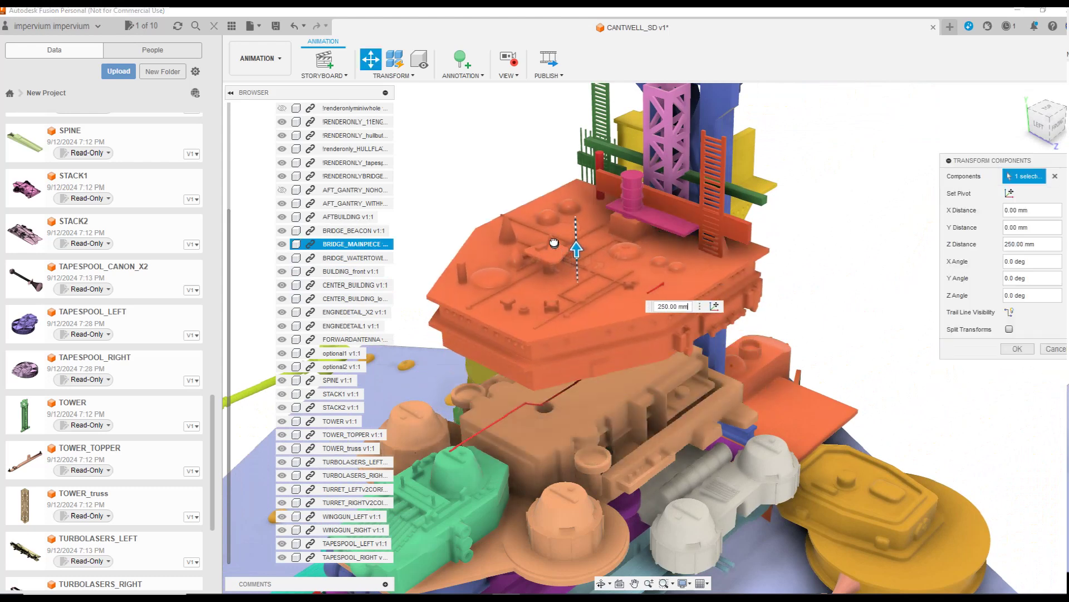
shift+middle_drag(607, 369, 610, 351)
scroll(608, 341, up, 5)
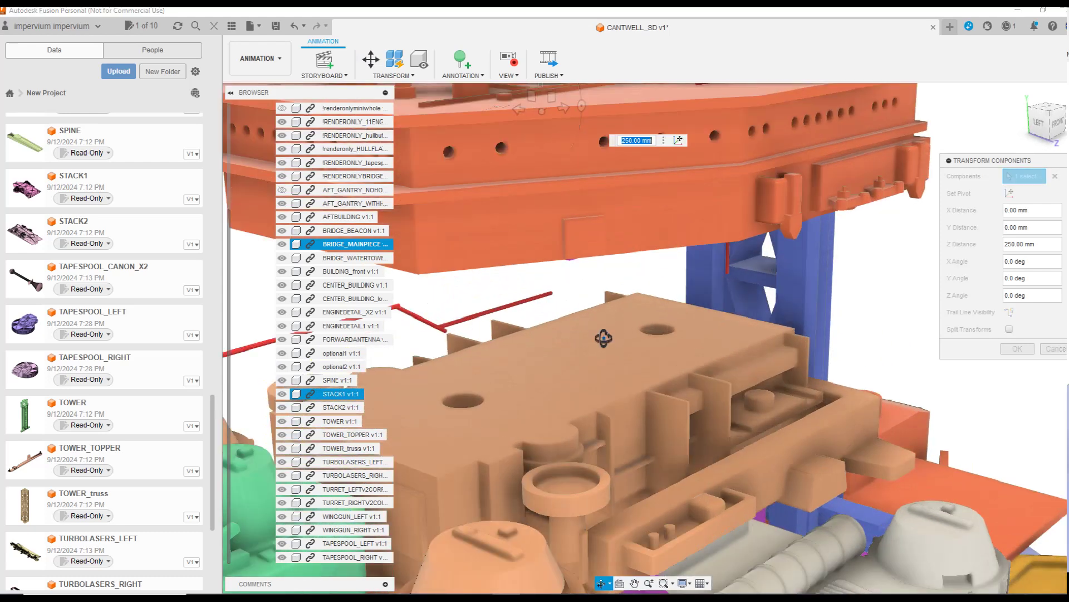
shift+middle_drag(605, 335, 613, 337)
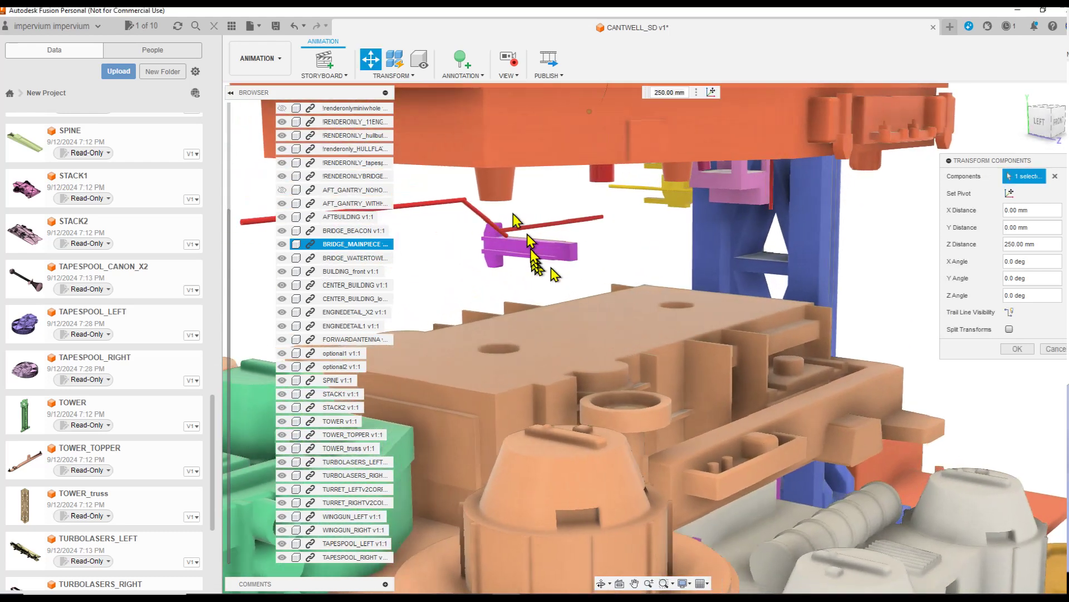
shift+middle_drag(549, 245, 617, 270)
key(Return)
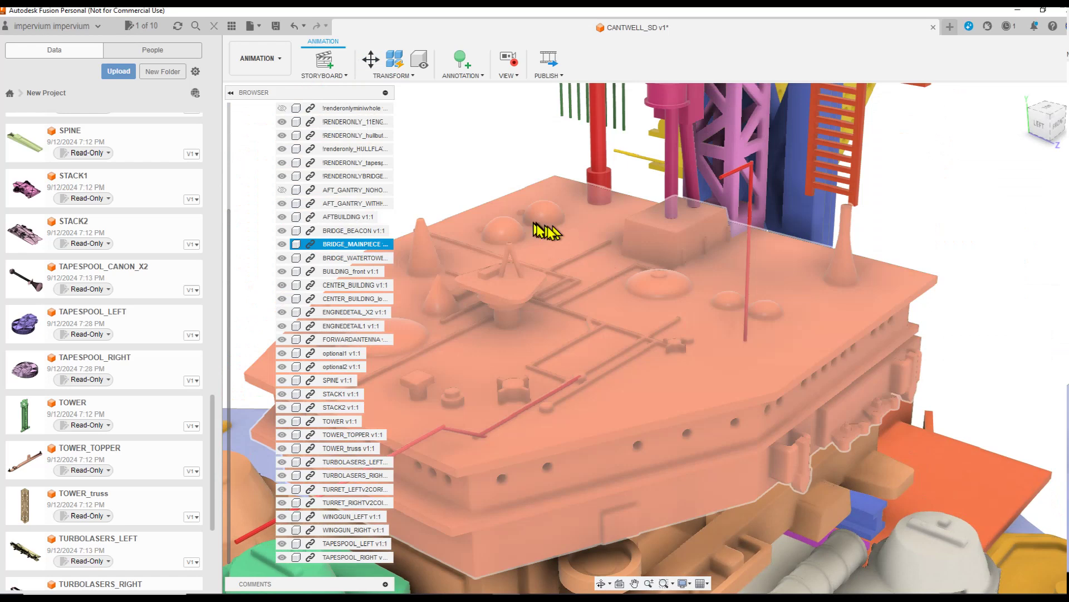
Examine the bridge deck details, the beacon and water tower, and the gantries around the tower truss.
scroll(664, 259, down, 3)
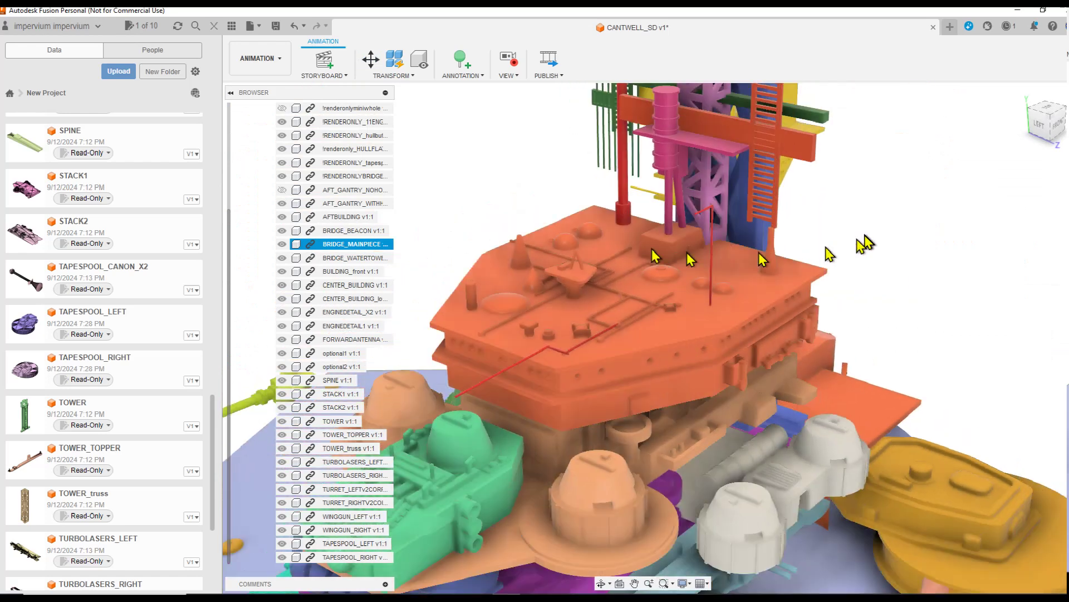
scroll(623, 239, up, 3)
scroll(623, 240, up, 1)
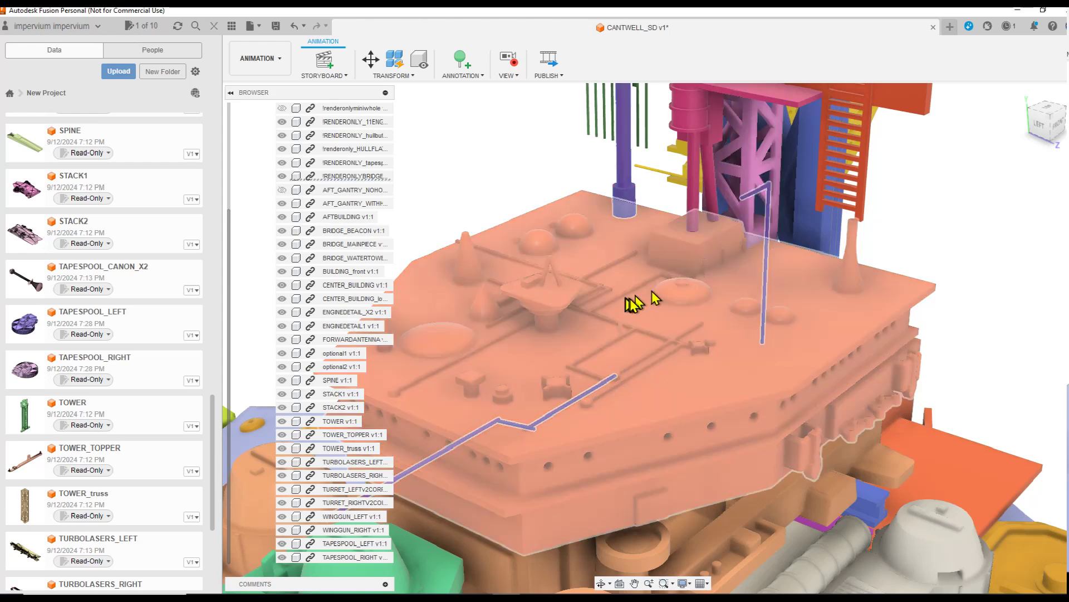
shift+middle_drag(641, 297, 654, 294)
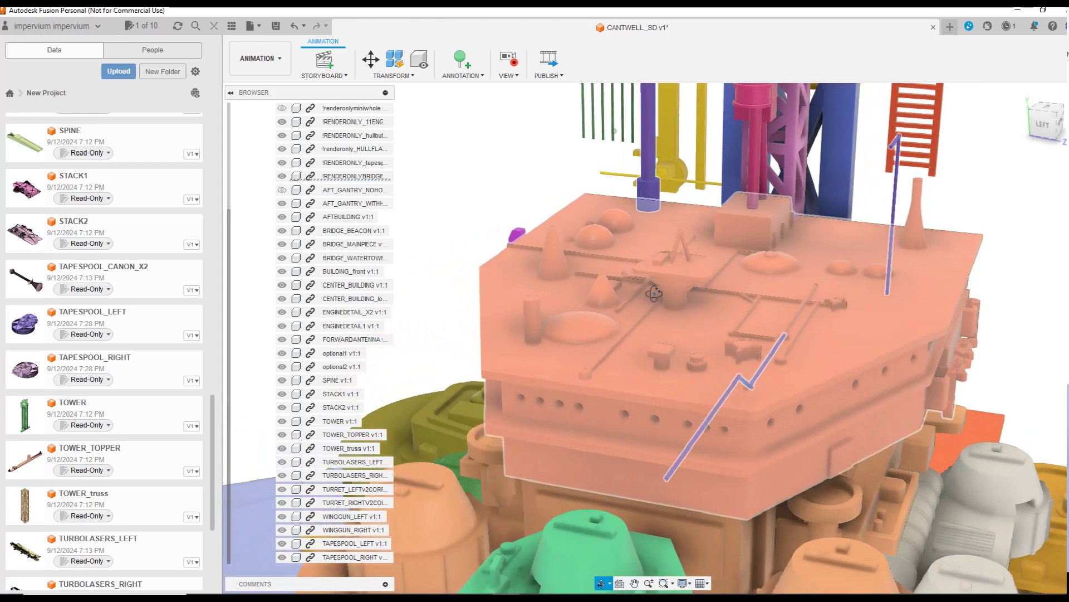
scroll(693, 296, down, 2)
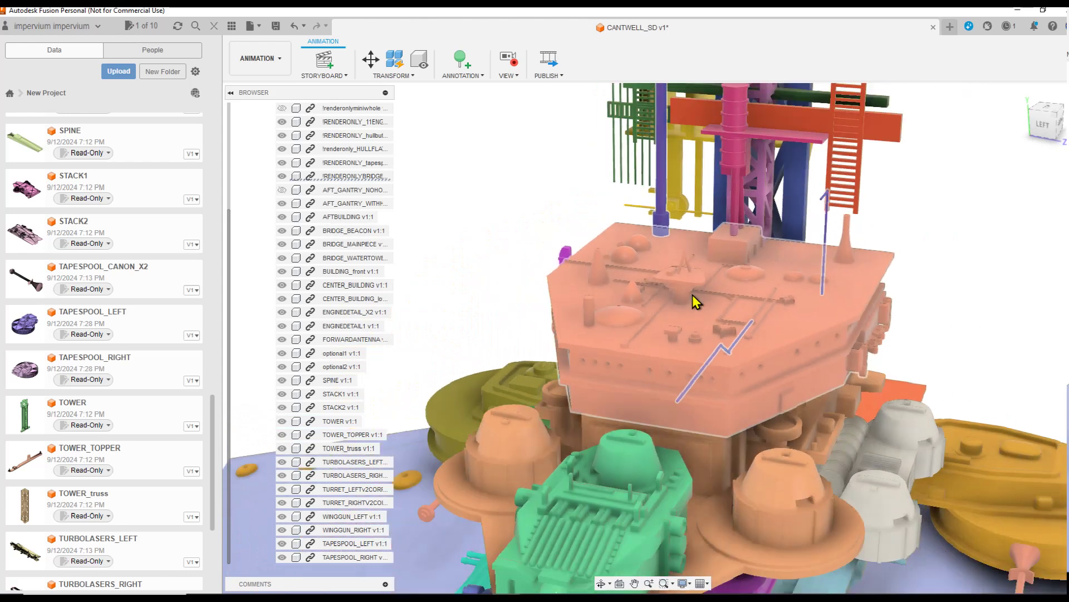
shift+middle_drag(692, 290, 686, 278)
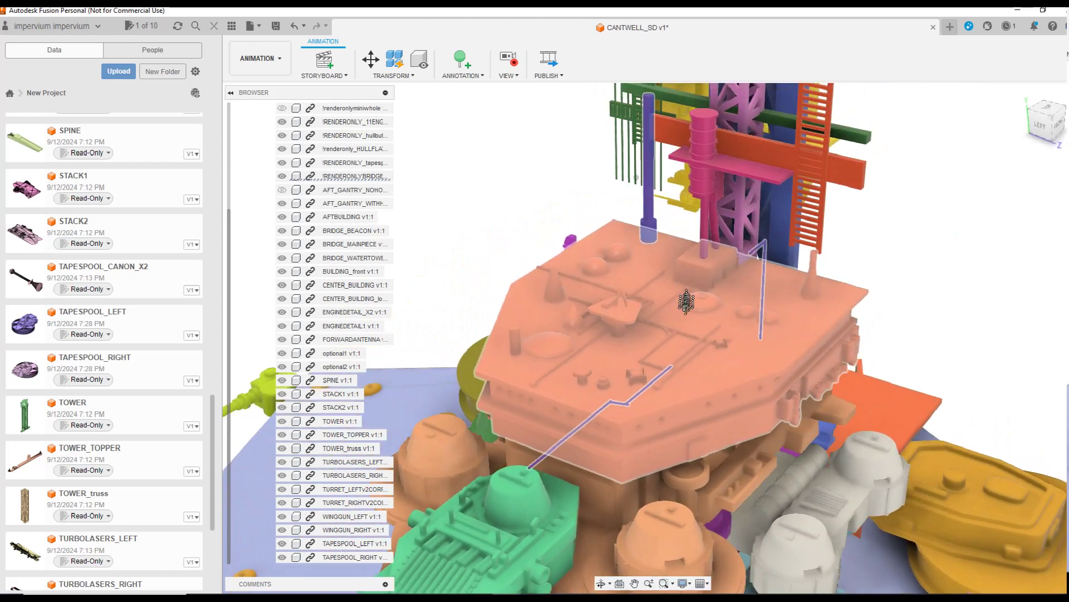
middle_drag(685, 359, 690, 258)
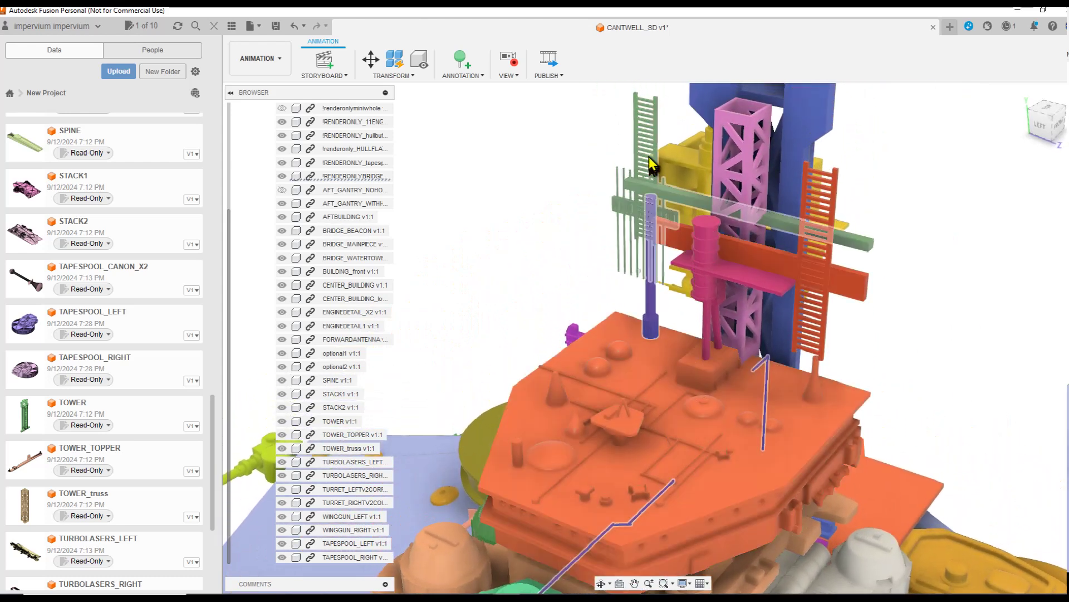
scroll(655, 165, up, 3)
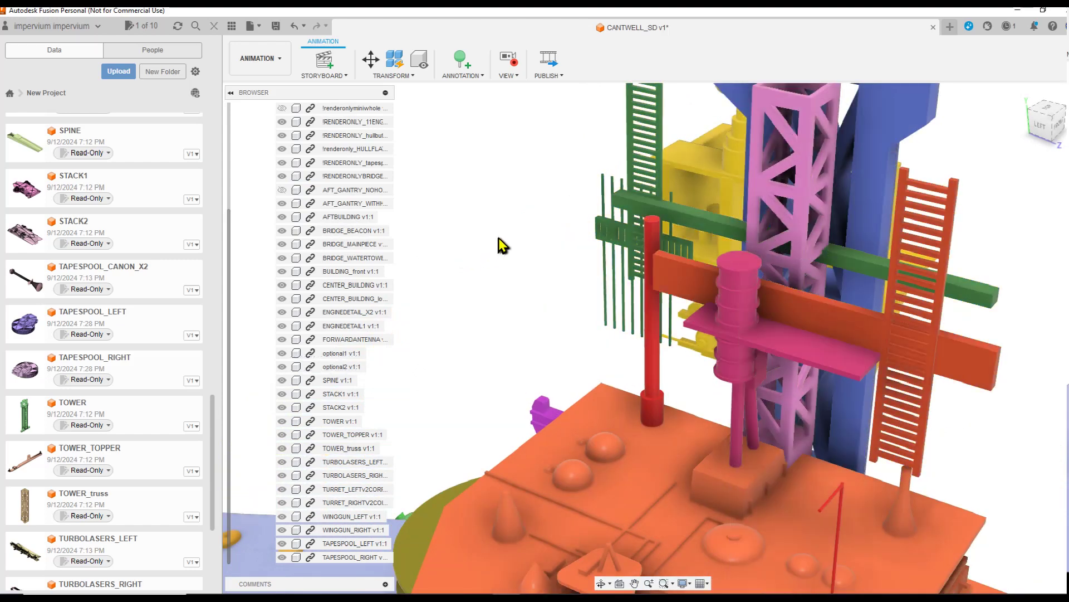
scroll(500, 241, down, 3)
shift+middle_drag(530, 255, 516, 257)
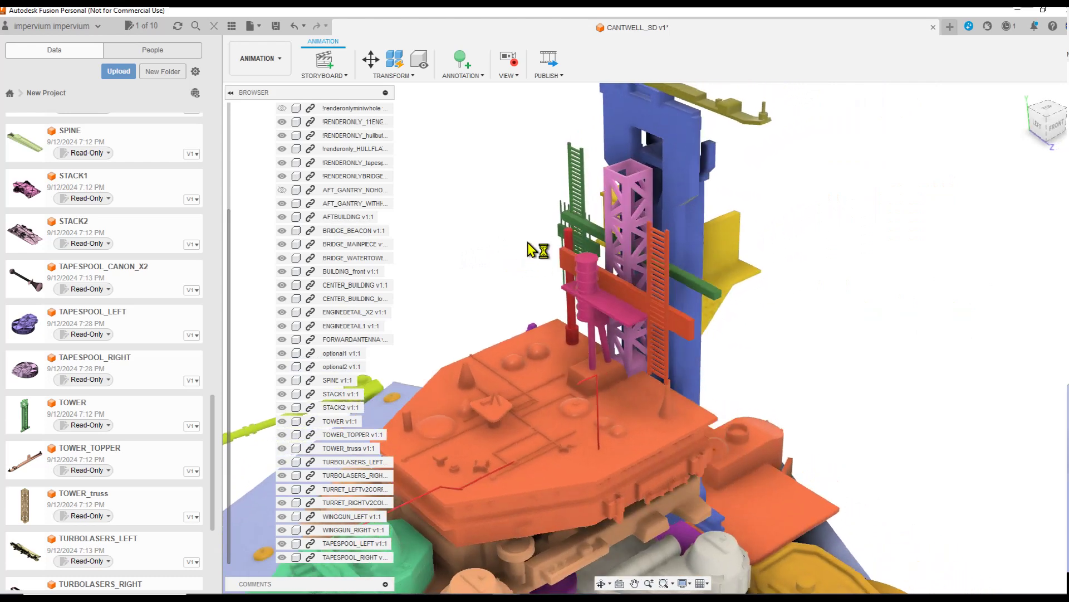
Raise the TOWER component 200 mm along Z above the aft building.
shift+middle_drag(533, 243, 640, 389)
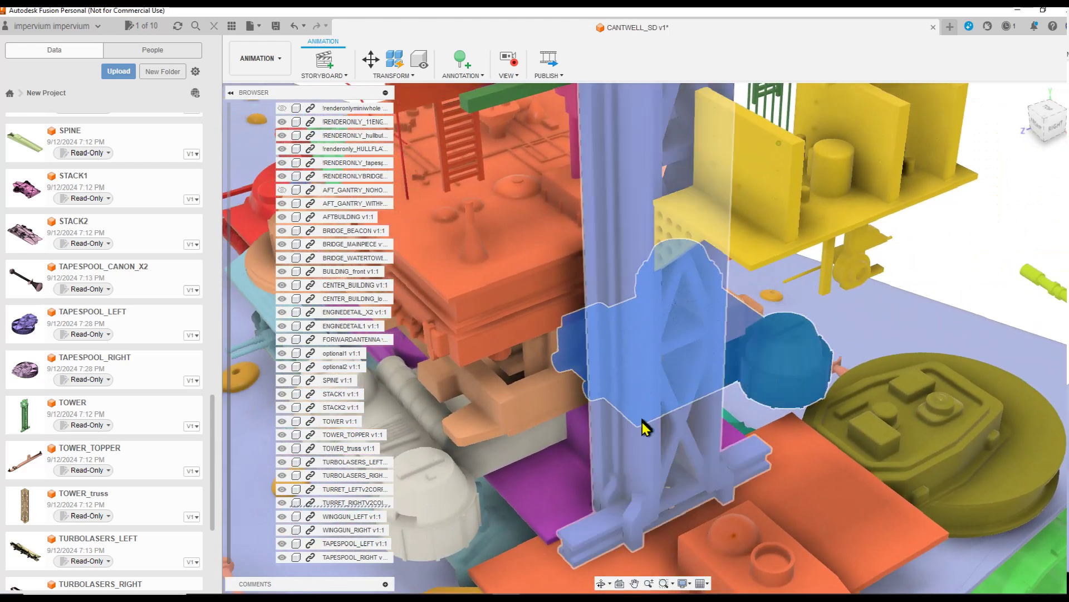
right_click(644, 427)
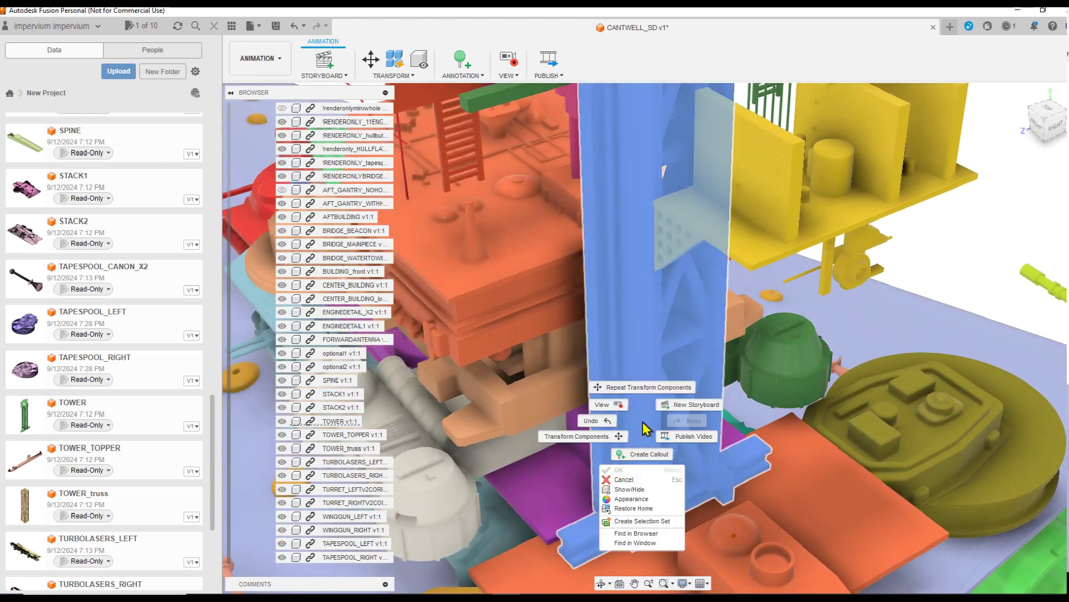
click(575, 438)
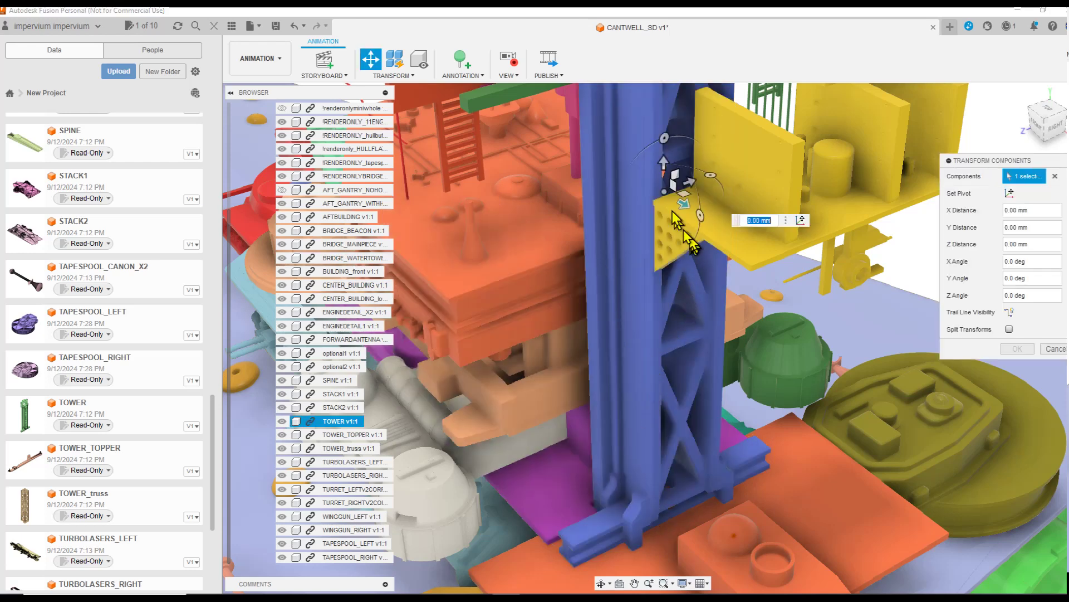
scroll(664, 163, down, 5)
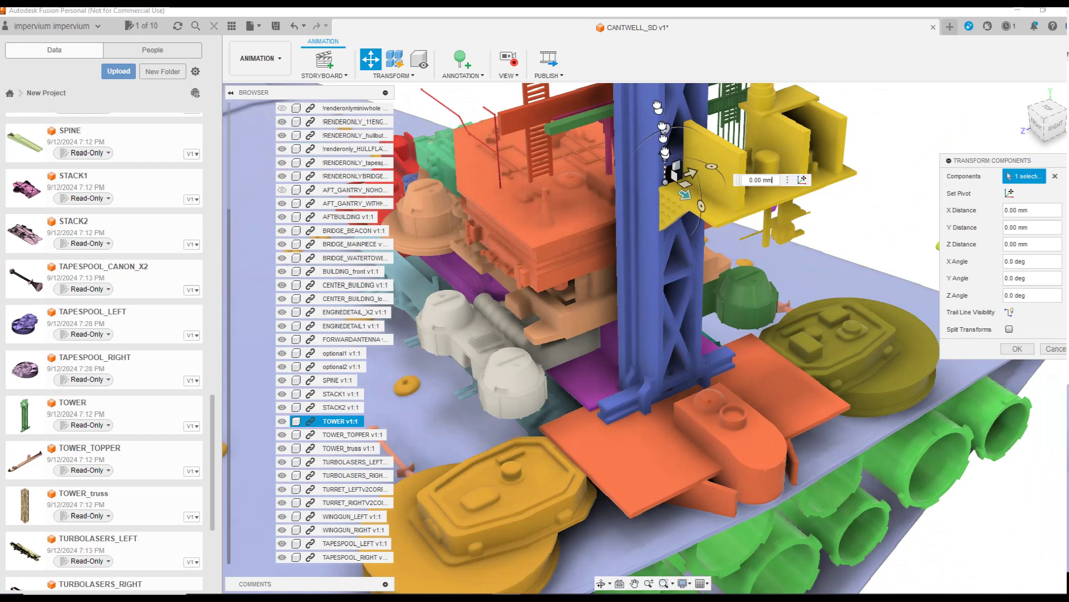
drag(664, 151, 649, 83)
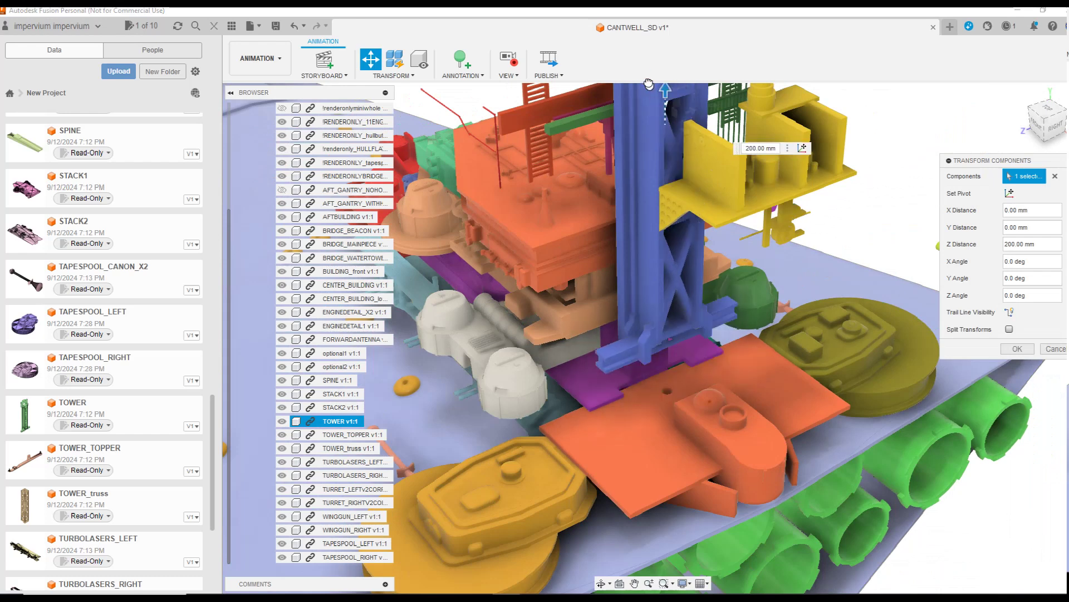
Examine the raised tower's base and the matching holes in the spine and AFTBUILDING, including the aft building's position between the tape spools.
scroll(678, 384, up, 8)
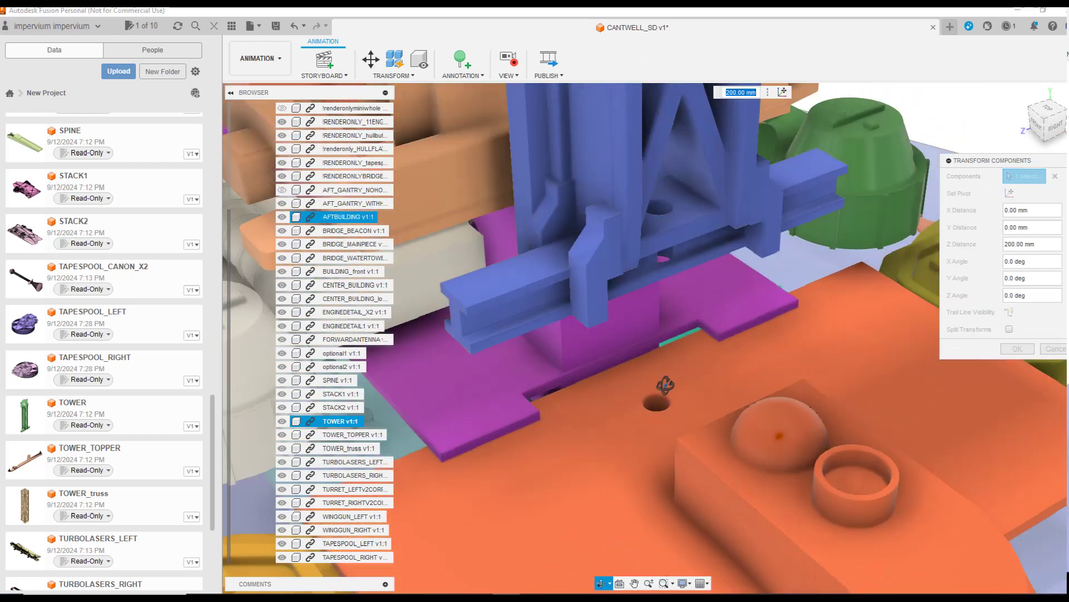
shift+middle_drag(665, 385, 641, 318)
scroll(618, 234, up, 5)
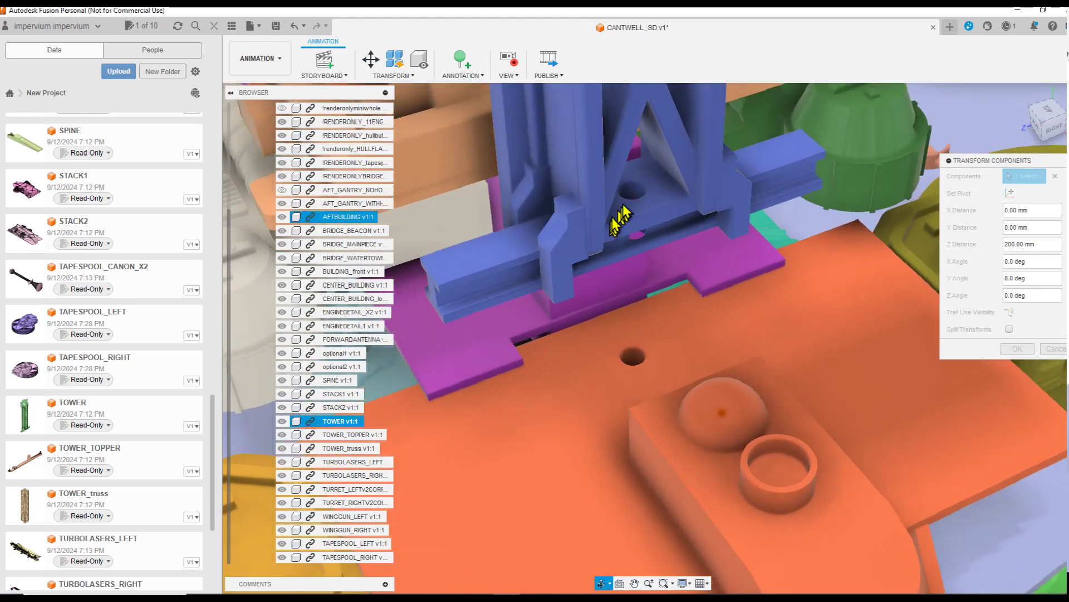
middle_drag(629, 209, 626, 248)
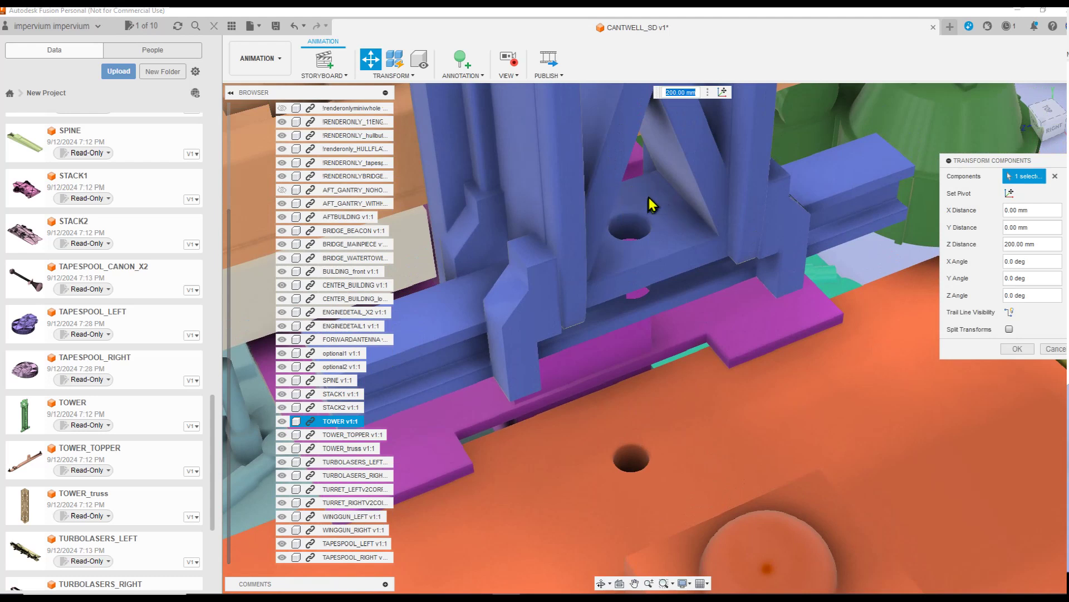
scroll(652, 231, down, 2)
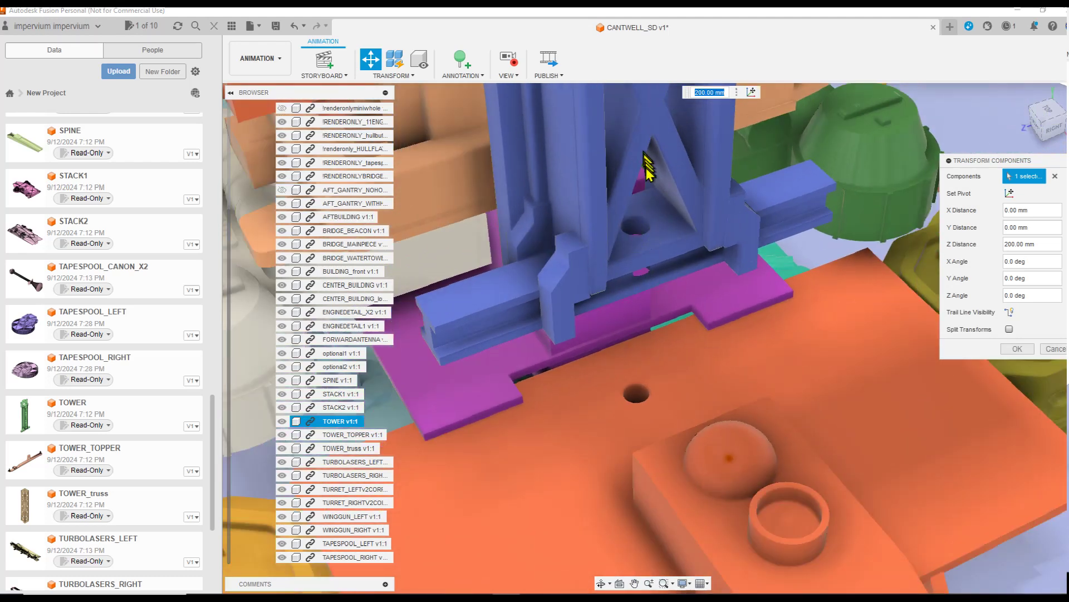
scroll(633, 400, down, 3)
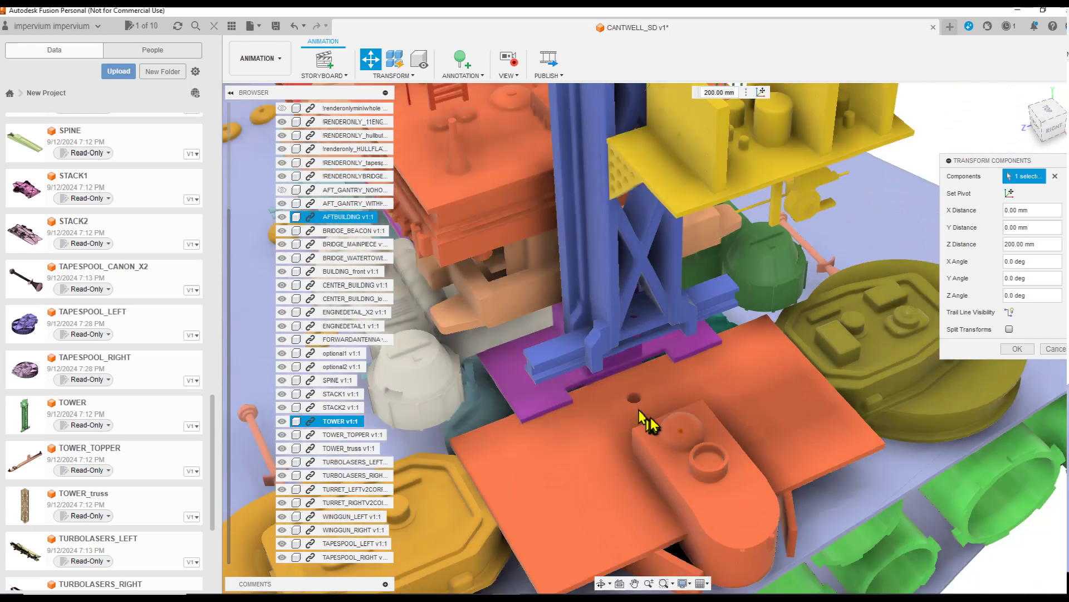
scroll(644, 397, down, 2)
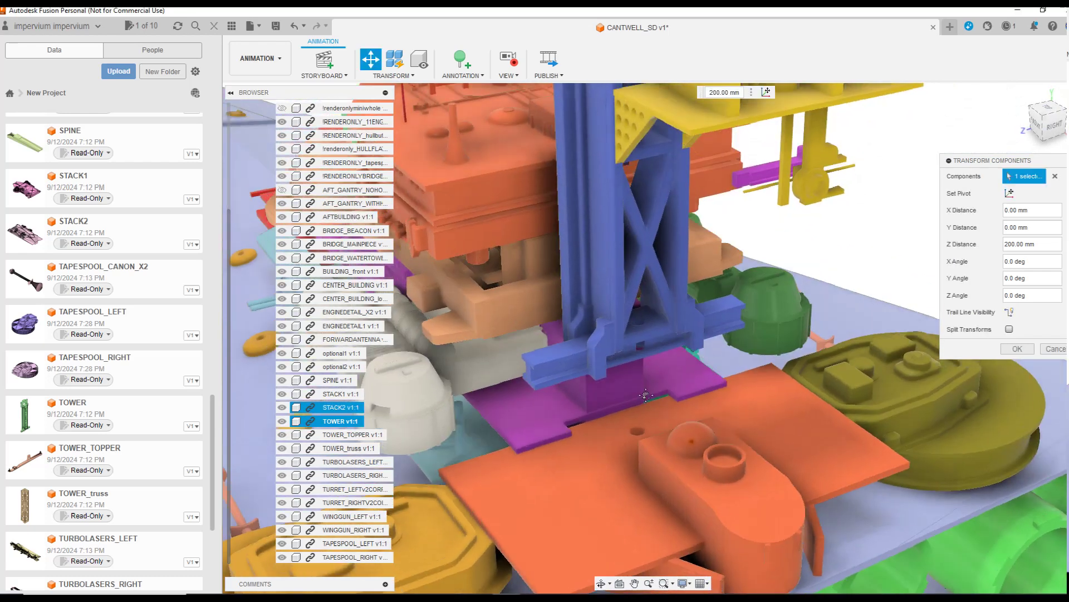
middle_drag(641, 390, 625, 273)
click(635, 317)
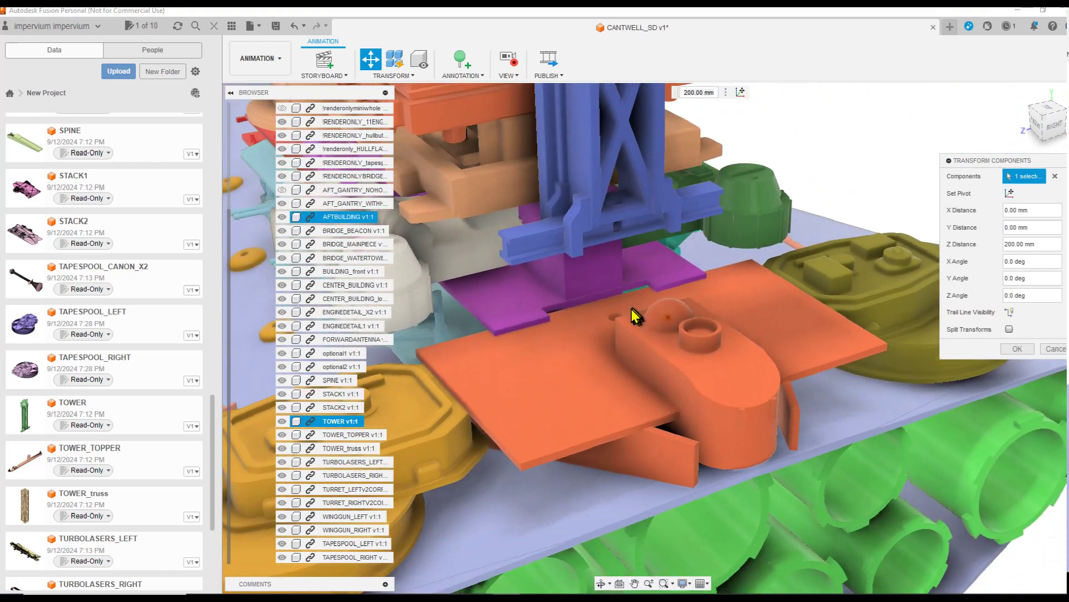
scroll(613, 339, up, 3)
click(610, 422)
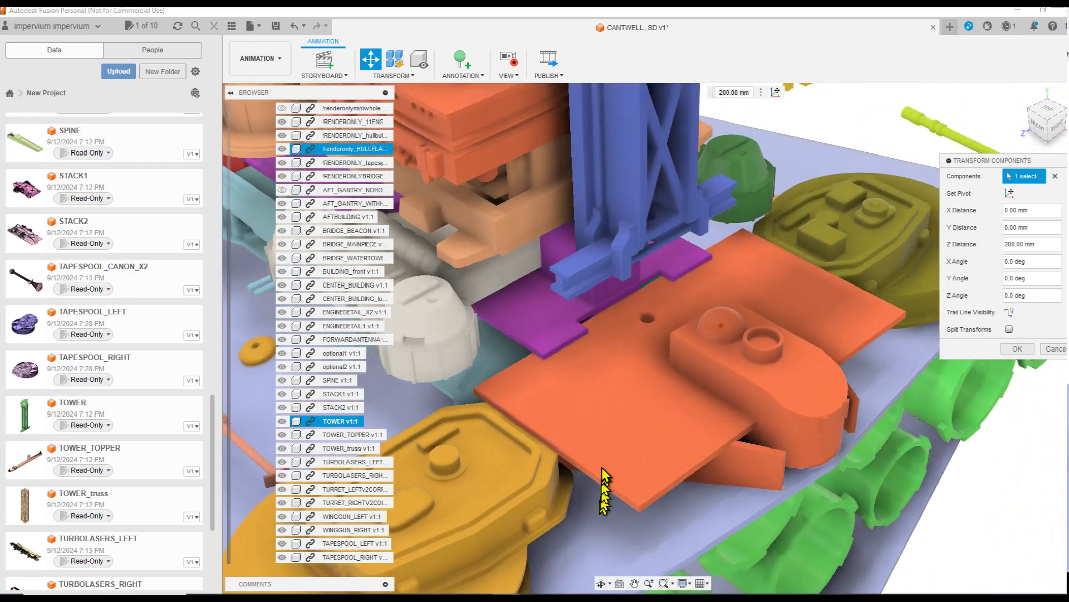
click(603, 471)
scroll(626, 362, down, 3)
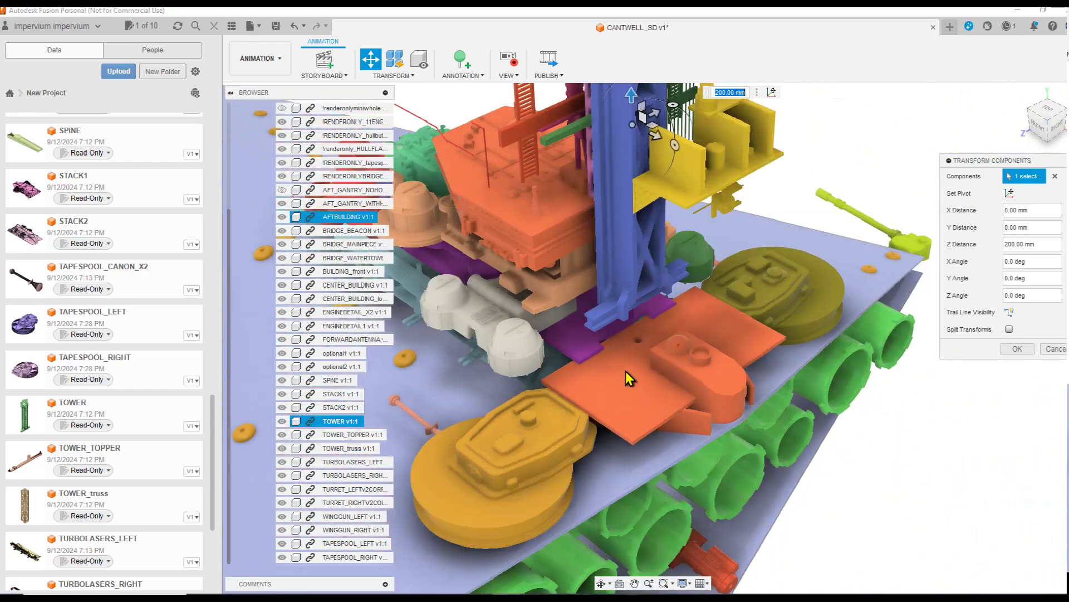
Keep the tower's move and raise the CENTER_BUILDING component 175 mm along Z above the front deck.
key(Return)
scroll(626, 362, up, 5)
right_click(521, 298)
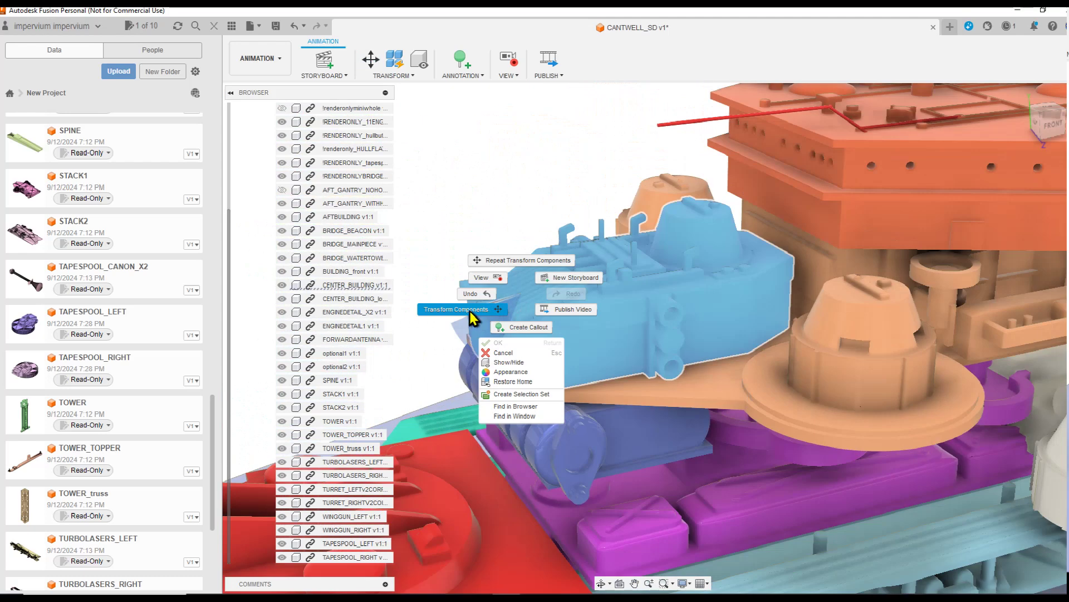
click(471, 312)
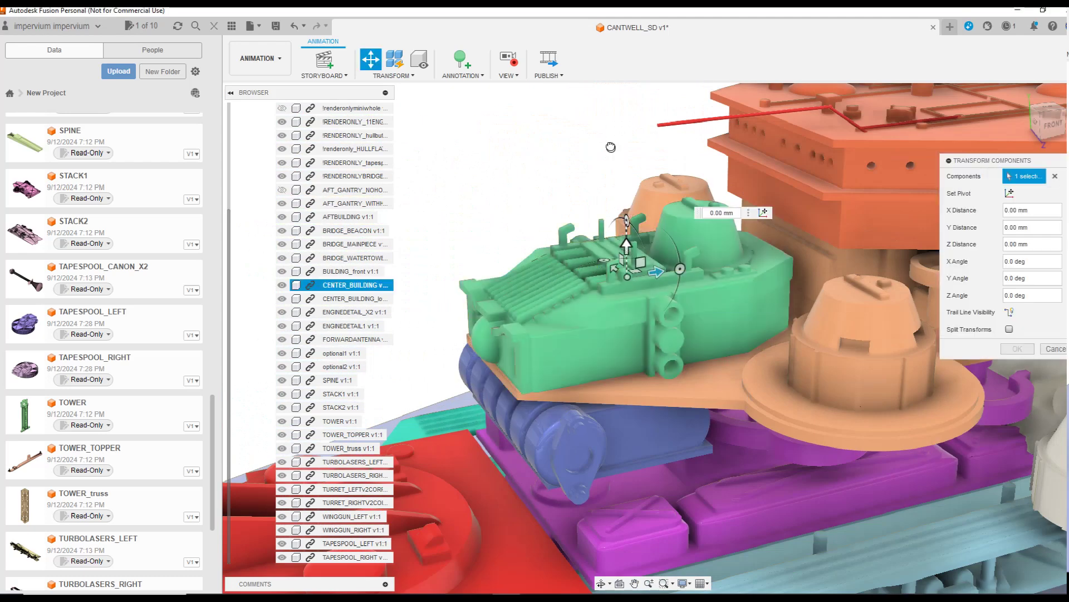
drag(626, 240, 606, 135)
scroll(611, 335, up, 4)
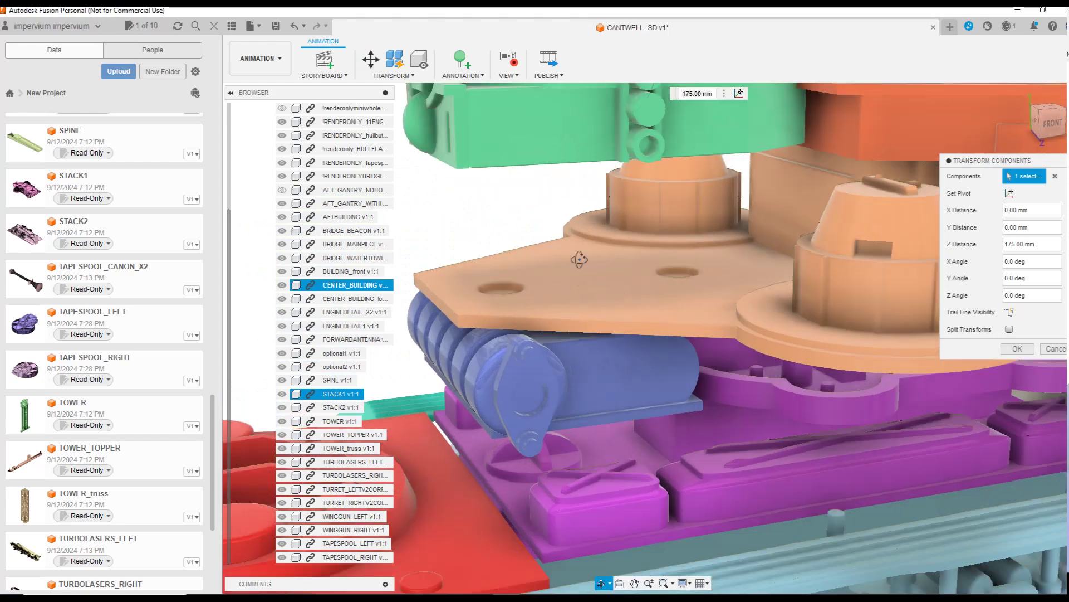
Examine the raised center building's underside, the deck's mounting holes and the cylinder block beneath, and discard the move.
scroll(580, 259, up, 3)
middle_drag(579, 259, 580, 275)
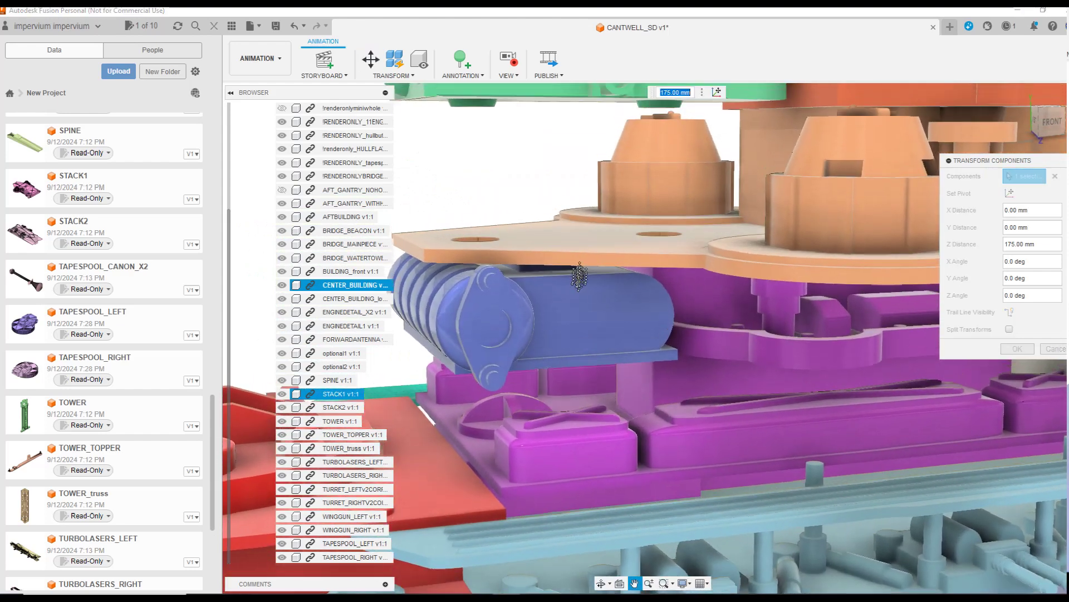
scroll(579, 276, down, 3)
click(579, 429)
scroll(578, 414, up, 4)
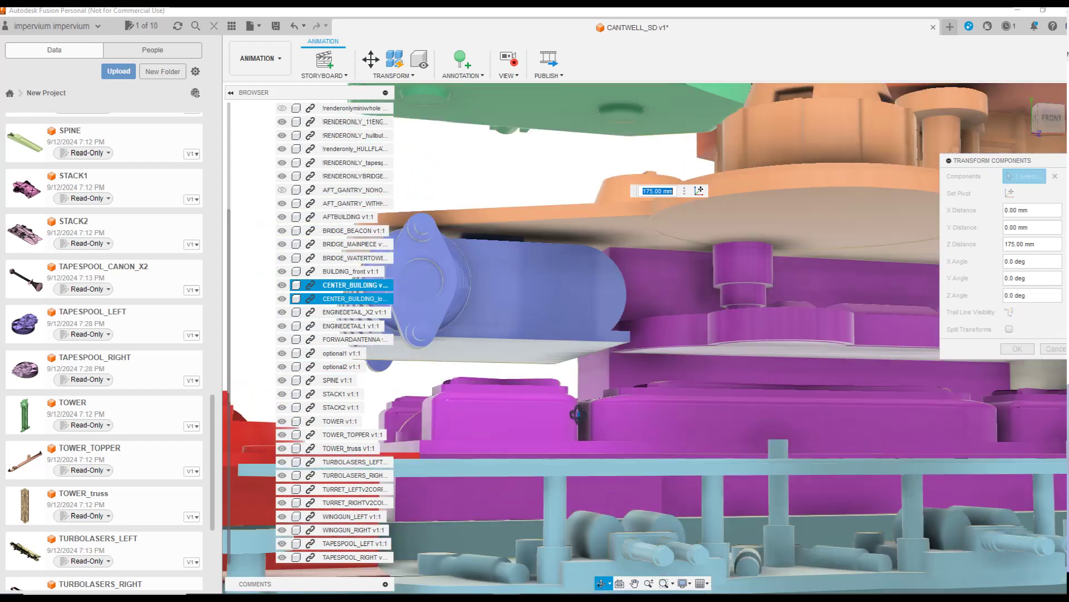
middle_drag(578, 414, 674, 535)
scroll(685, 551, up, 2)
click(693, 563)
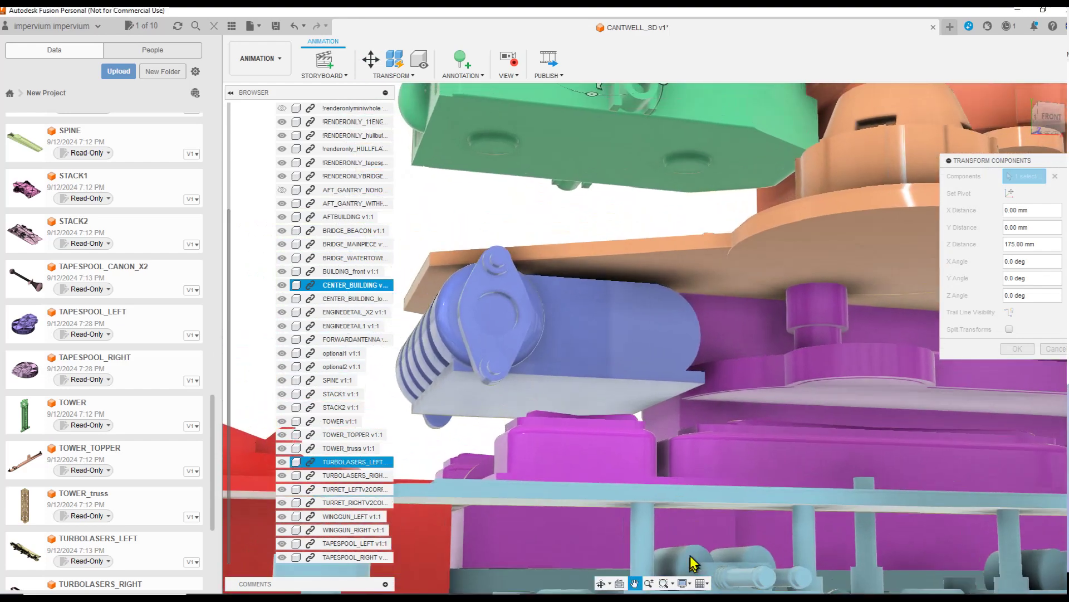
click(644, 473)
key(Escape)
Try to shift the WINGGUN_RIGHT component away from the hull's rear corner, and discard the move.
shift+middle_drag(639, 459, 715, 368)
right_click(657, 492)
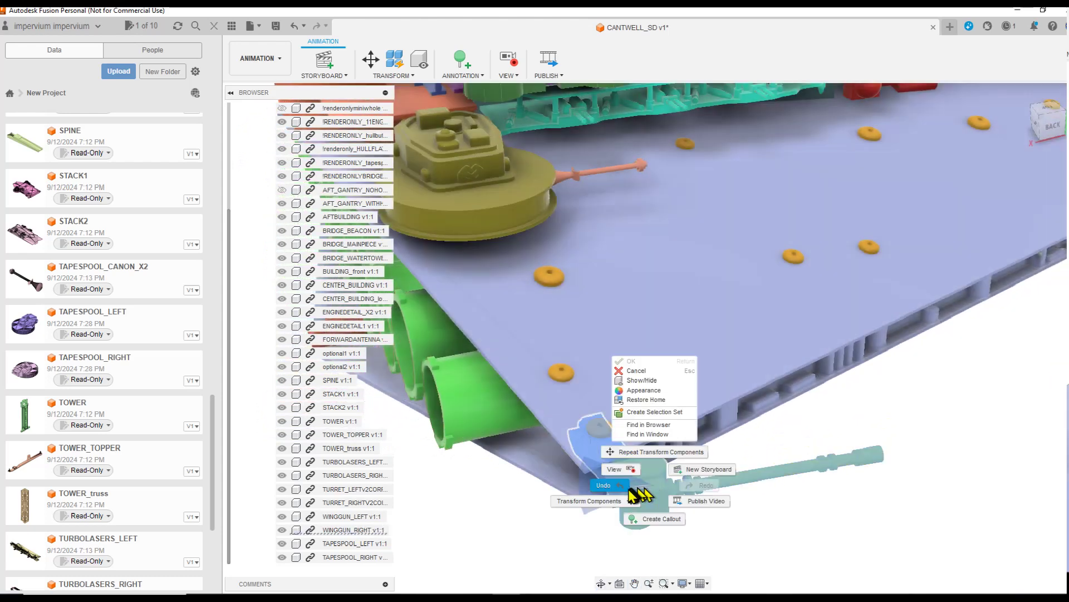
click(600, 501)
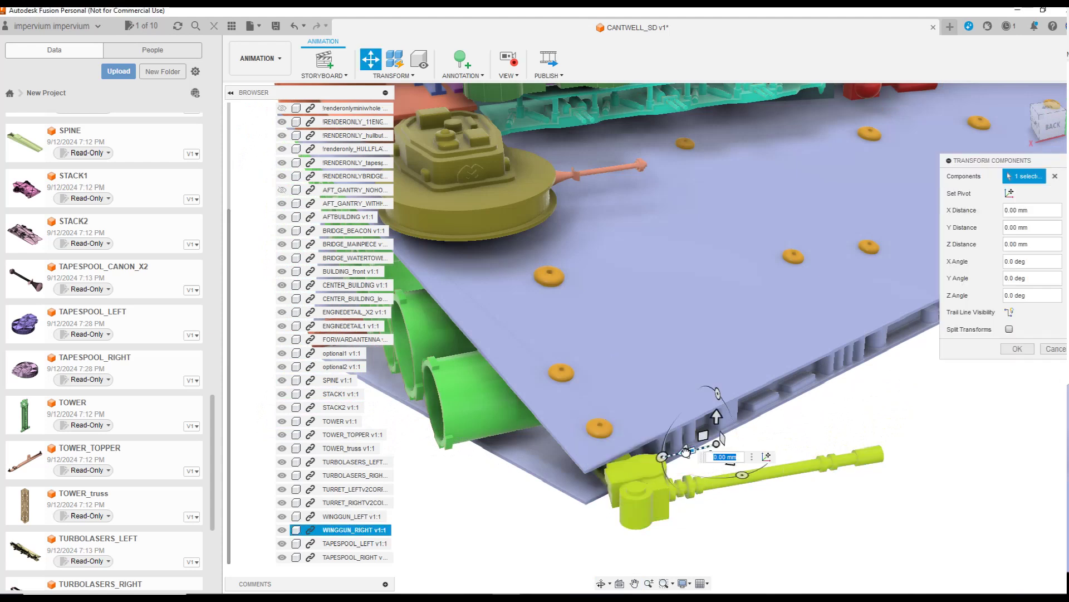
drag(687, 450, 636, 489)
key(Escape)
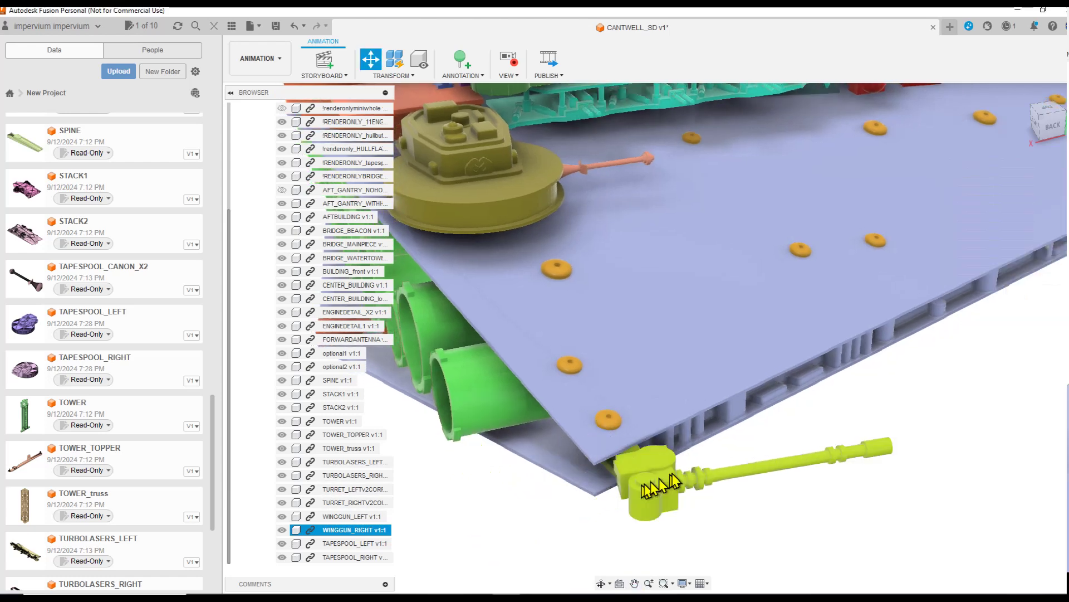
Examine the whole ship from the bow with both wing guns, and the front of the stacked center structure.
shift+middle_drag(717, 443, 719, 393)
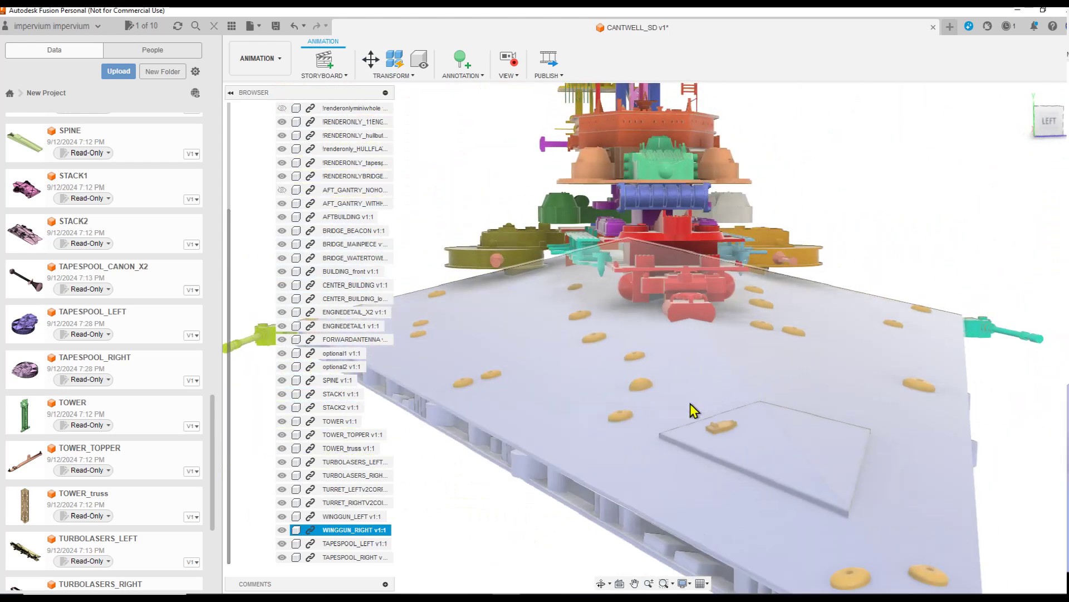
scroll(690, 403, down, 3)
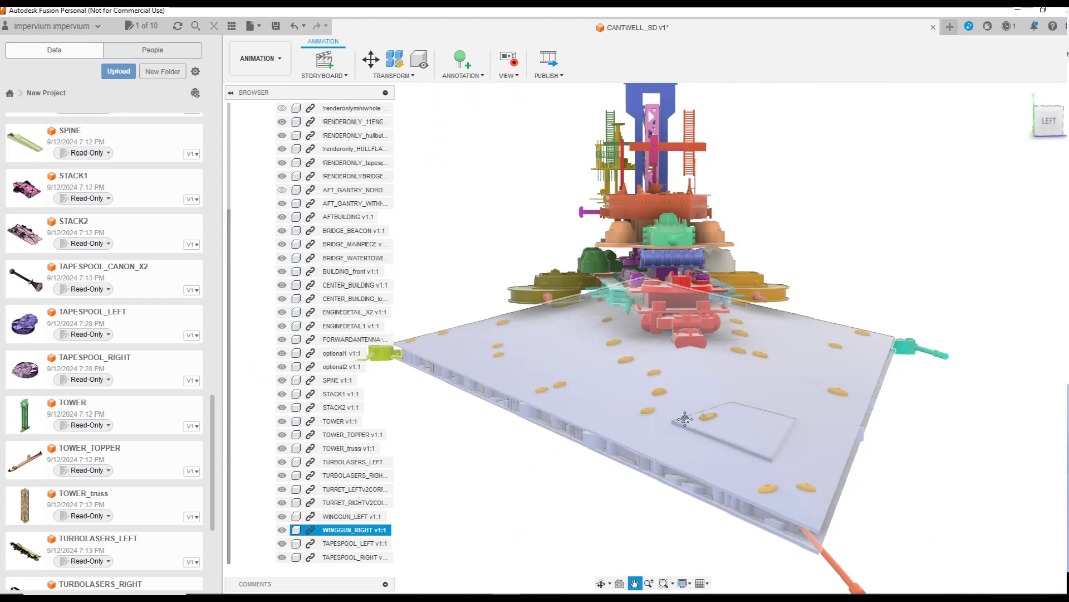
shift+middle_drag(699, 418, 680, 435)
scroll(668, 390, up, 5)
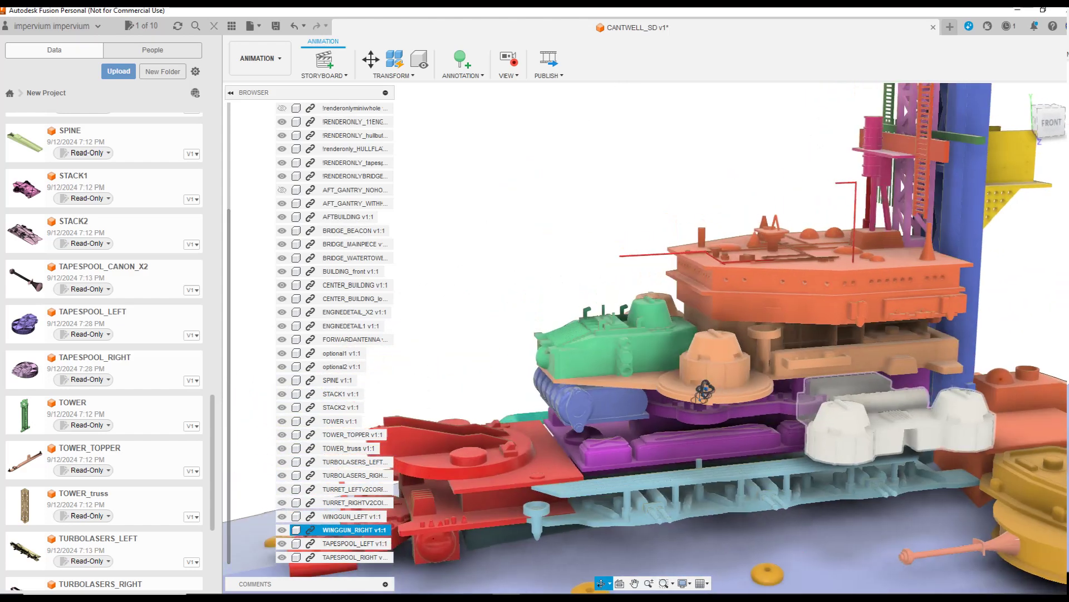
scroll(689, 449, up, 3)
scroll(708, 504, up, 2)
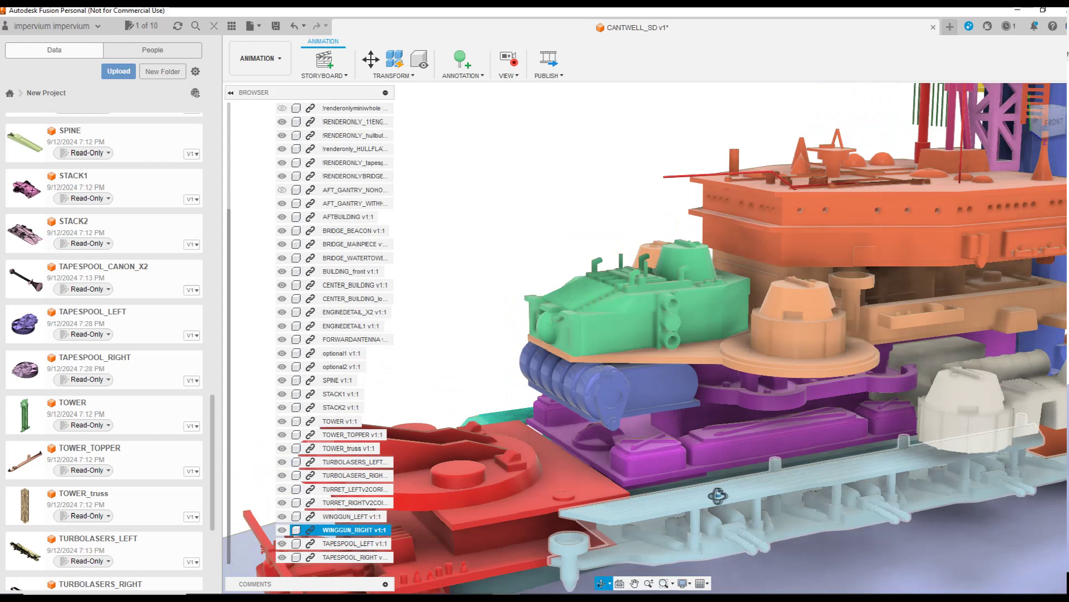
scroll(717, 496, down, 3)
shift+middle_drag(718, 495, 847, 508)
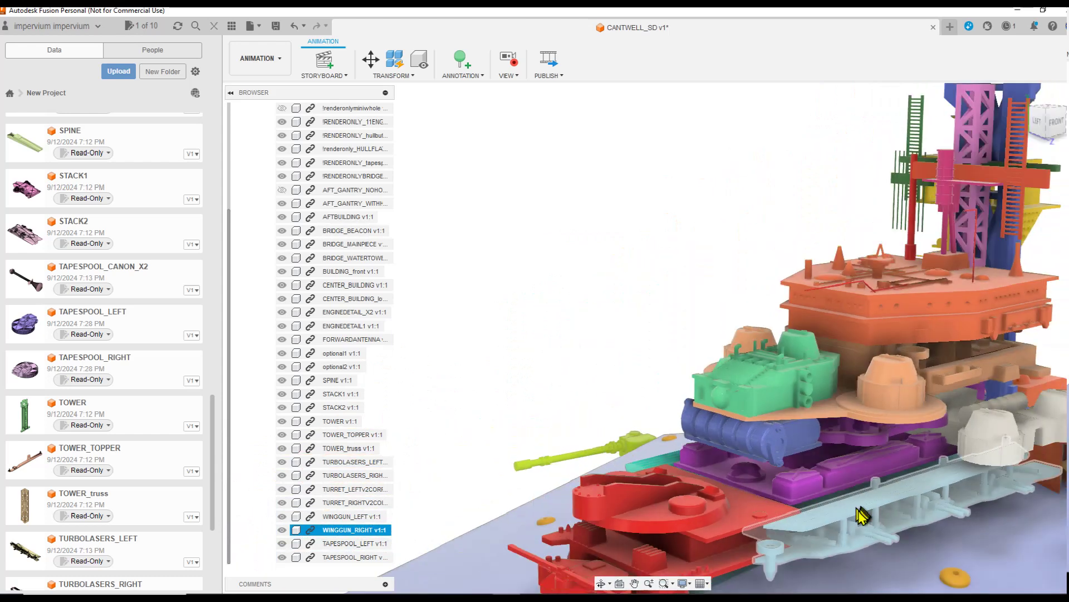
scroll(855, 513, up, 2)
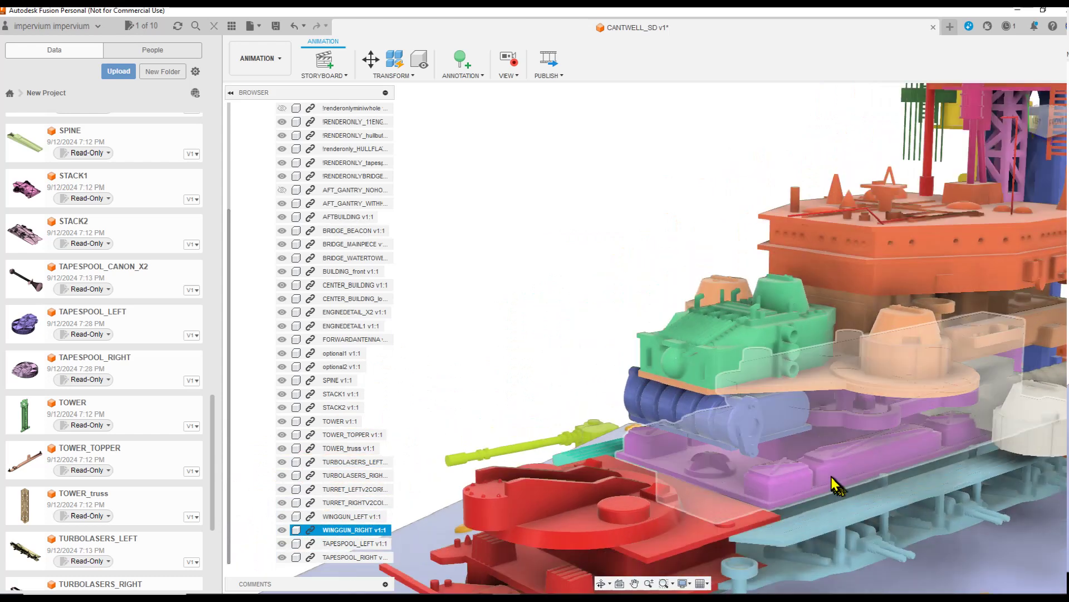
key(Escape)
scroll(844, 499, up, 6)
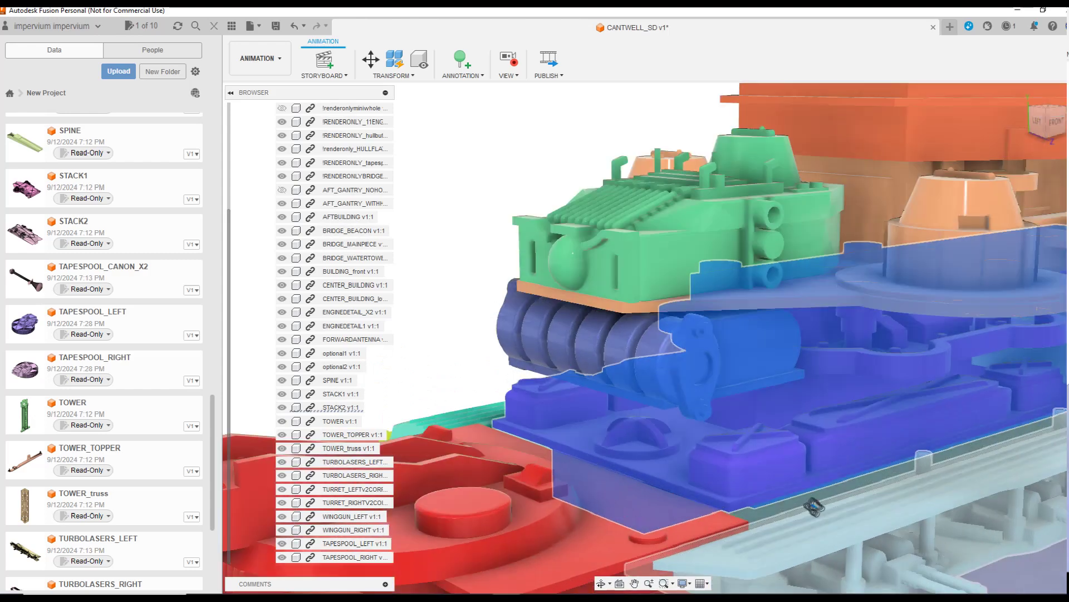
scroll(609, 442, down, 5)
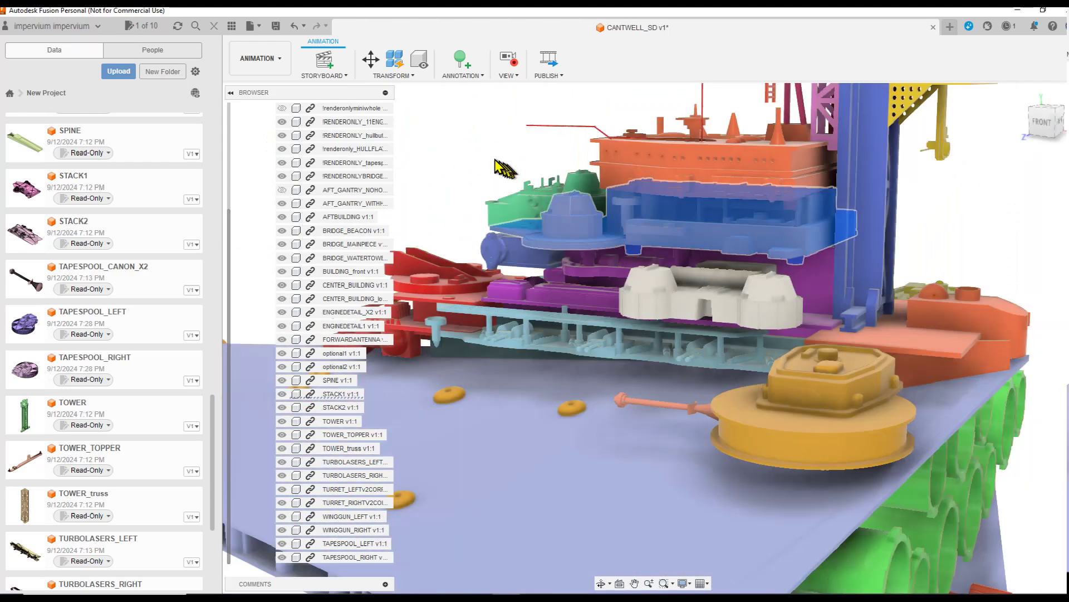
Examine how the bridge, STACK1, STACK2 and side turrets line up along the superstructure and around the tower base.
shift+middle_drag(701, 222, 700, 239)
scroll(688, 259, up, 6)
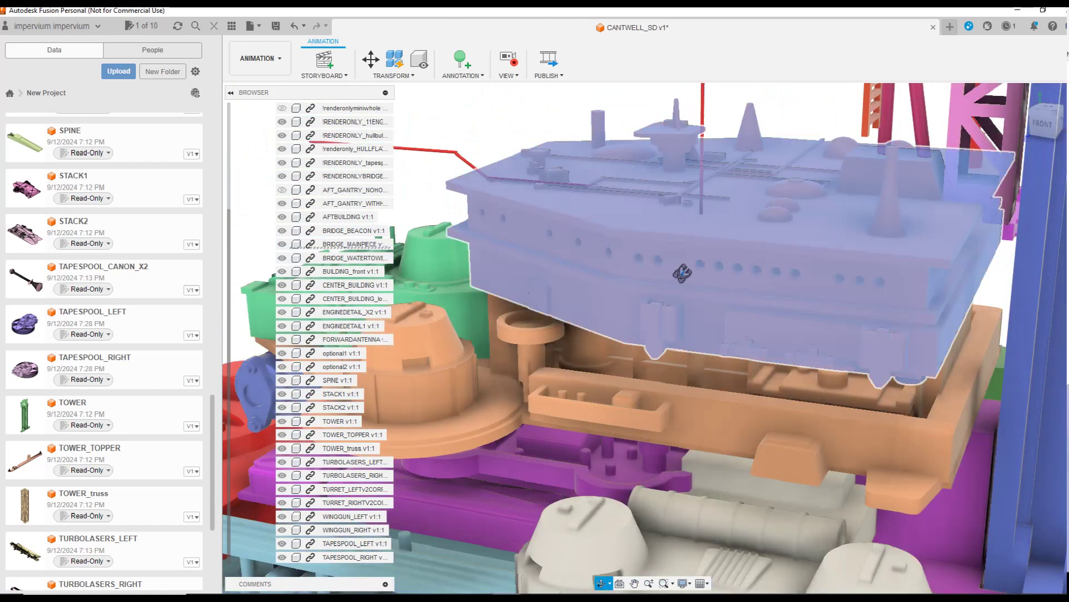
scroll(681, 273, up, 8)
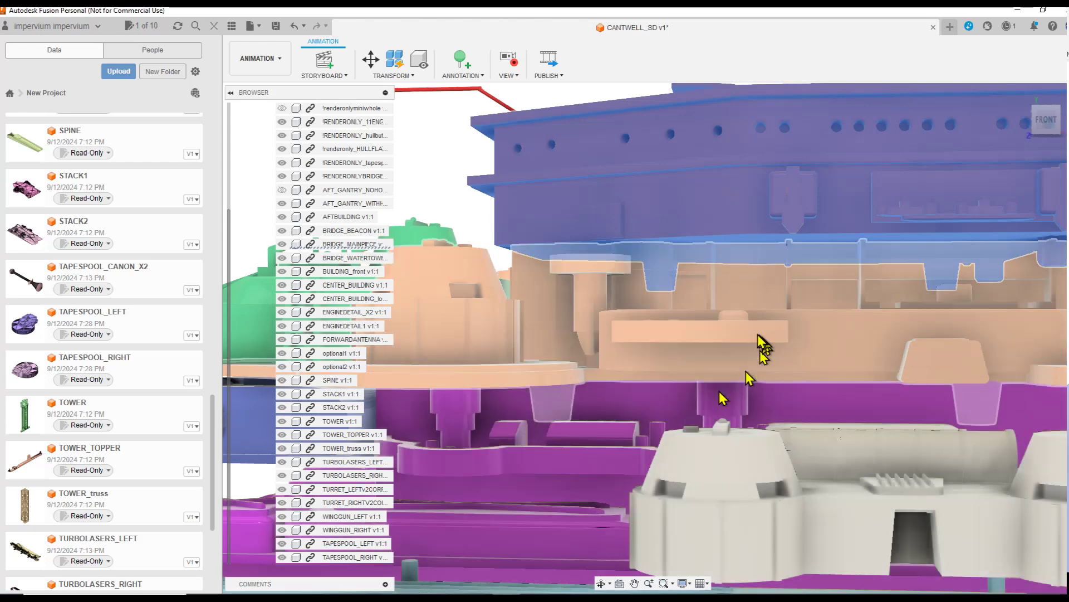
shift+middle_drag(730, 298, 728, 301)
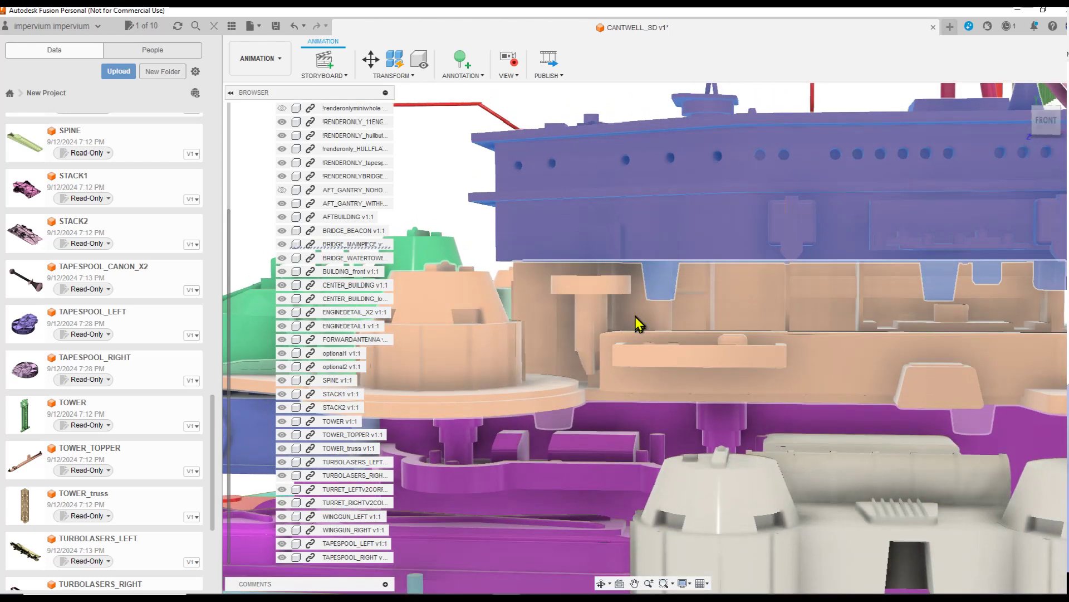
shift+middle_drag(733, 353, 609, 370)
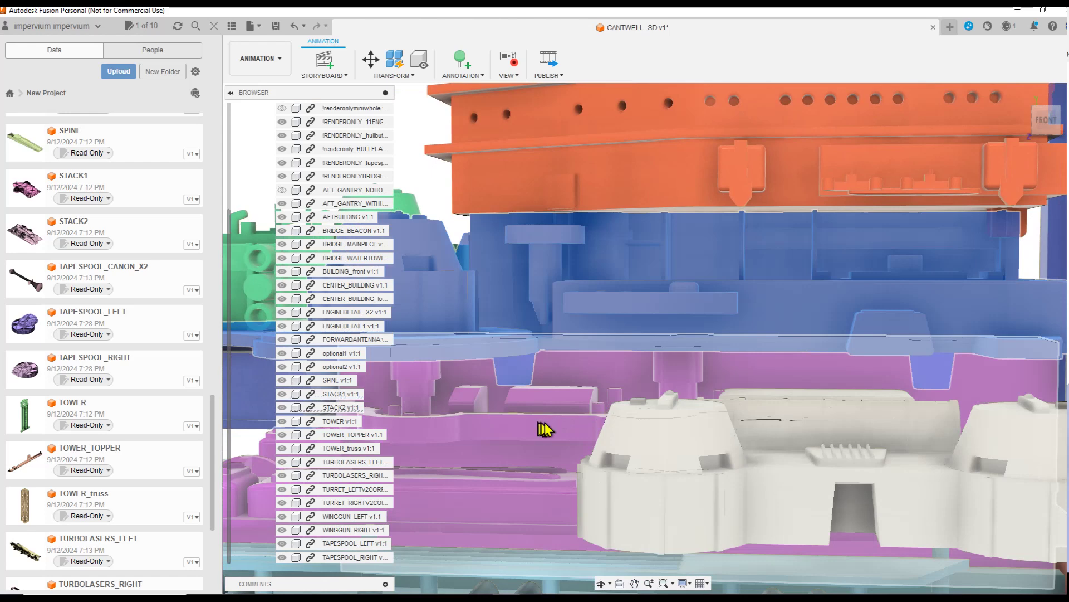
middle_drag(590, 411, 621, 330)
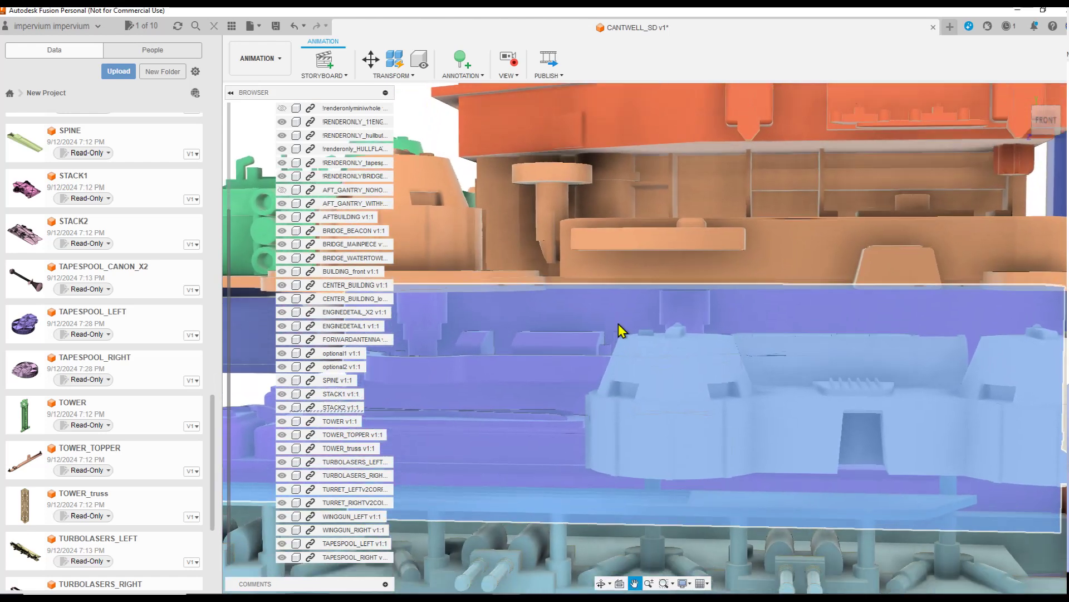
mouse_move(633, 413)
shift+middle_down()
mouse_move(637, 397)
mouse_move(643, 409)
shift+middle_up()
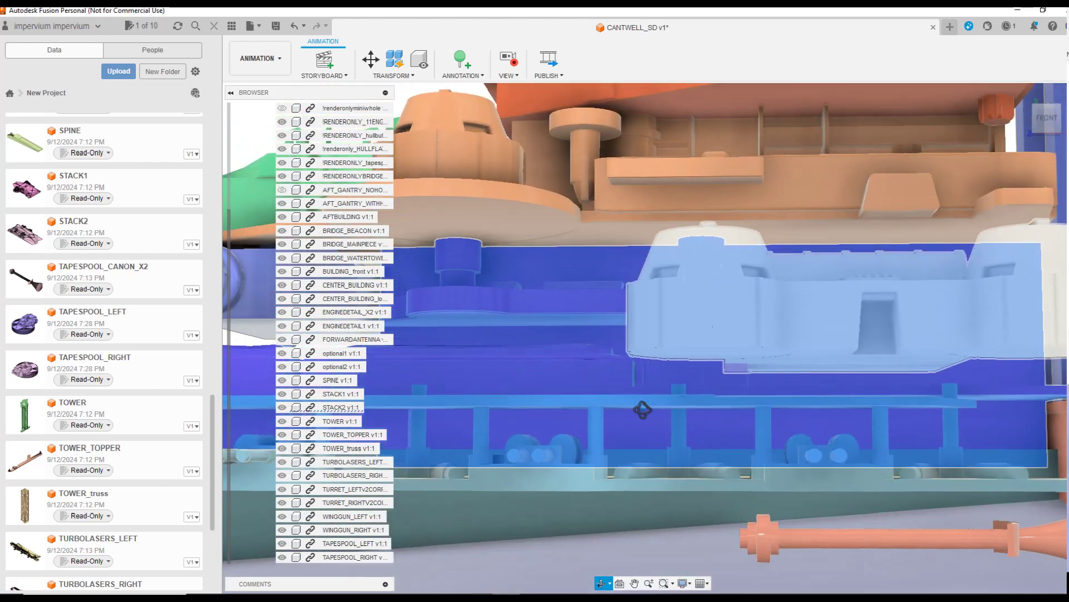
scroll(644, 415, down, 8)
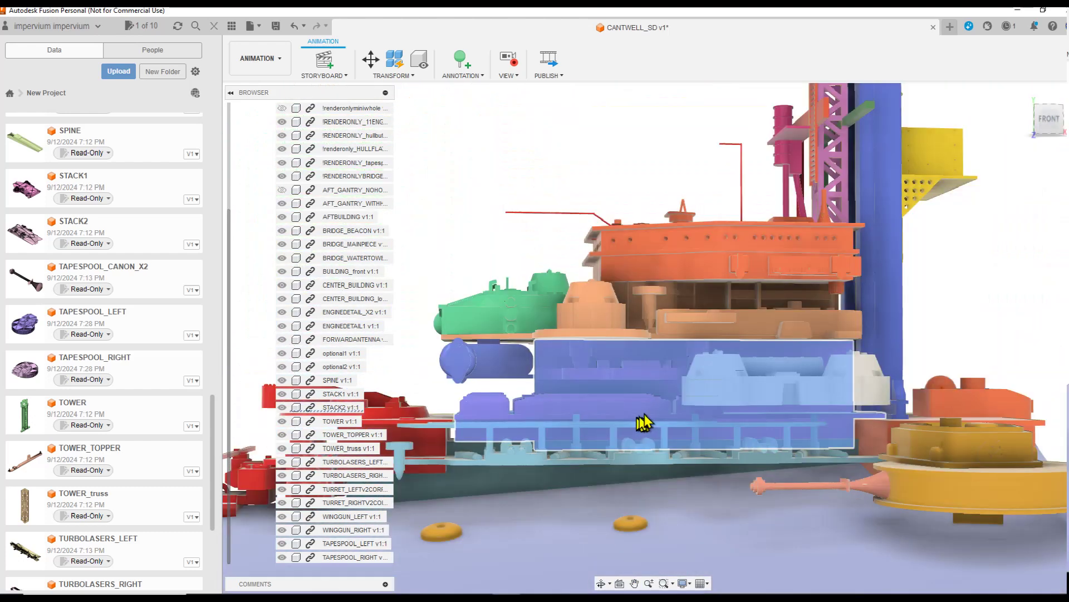
shift+middle_drag(736, 393, 660, 413)
scroll(693, 370, up, 5)
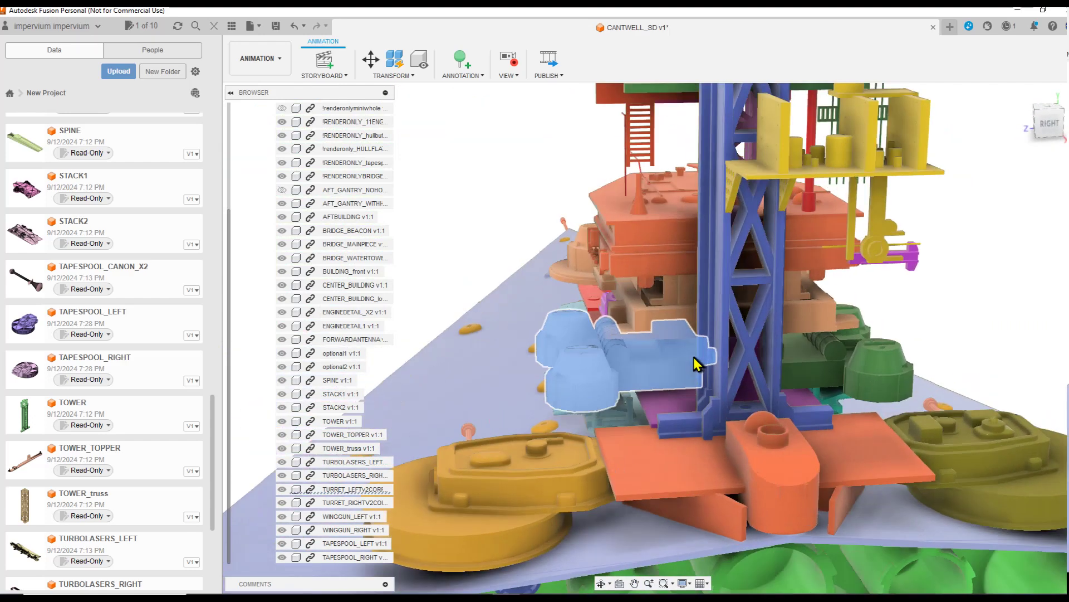
shift+middle_drag(697, 365, 683, 375)
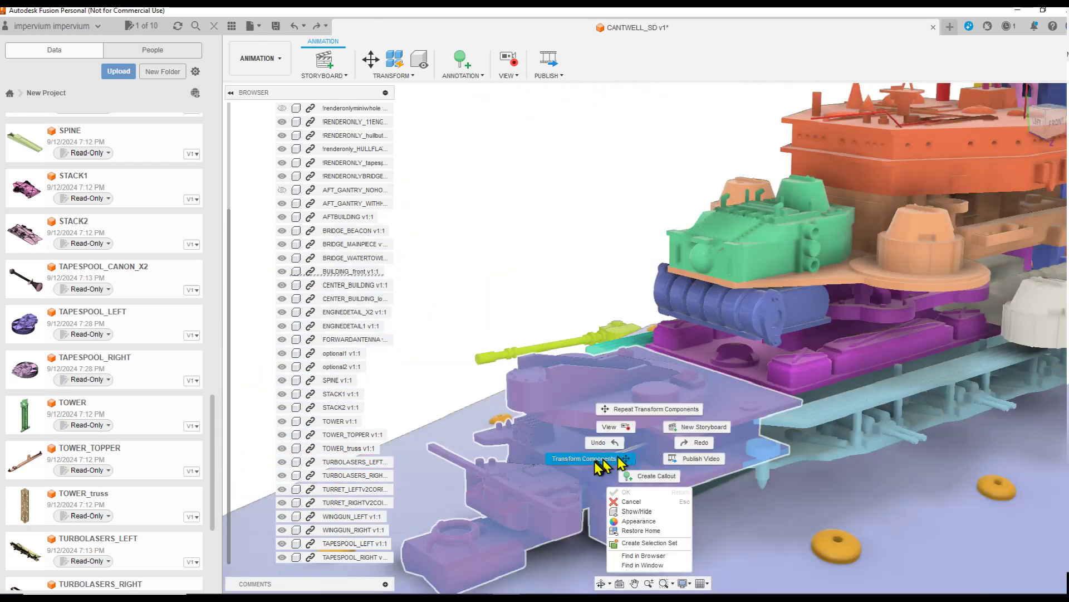
Raise the BUILDING_front component 450 mm along Z to expose the front end of the spine.
click(604, 467)
key(m)
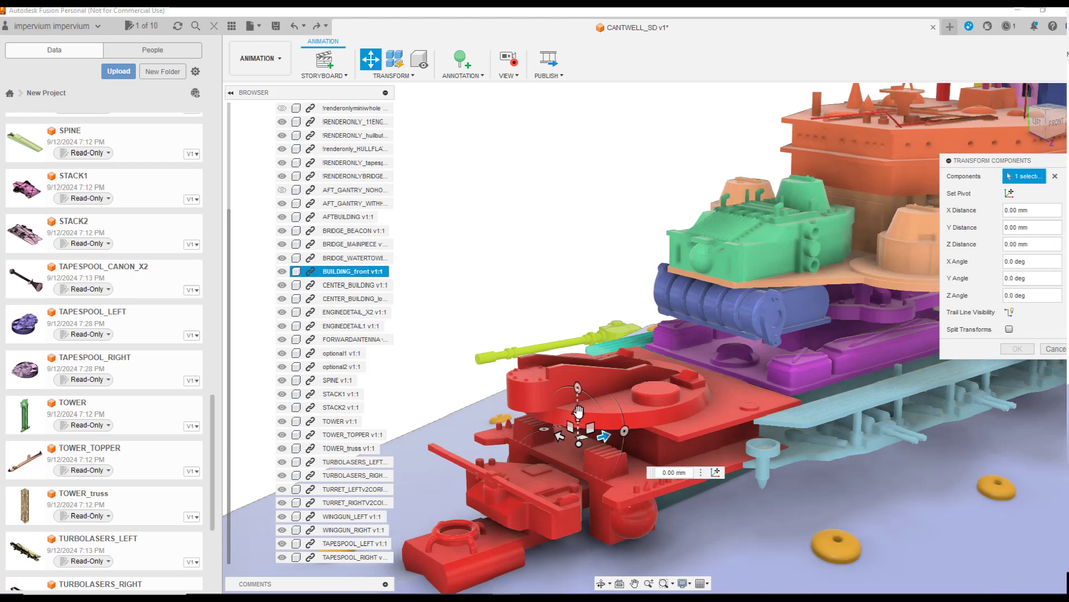
drag(579, 409, 553, 236)
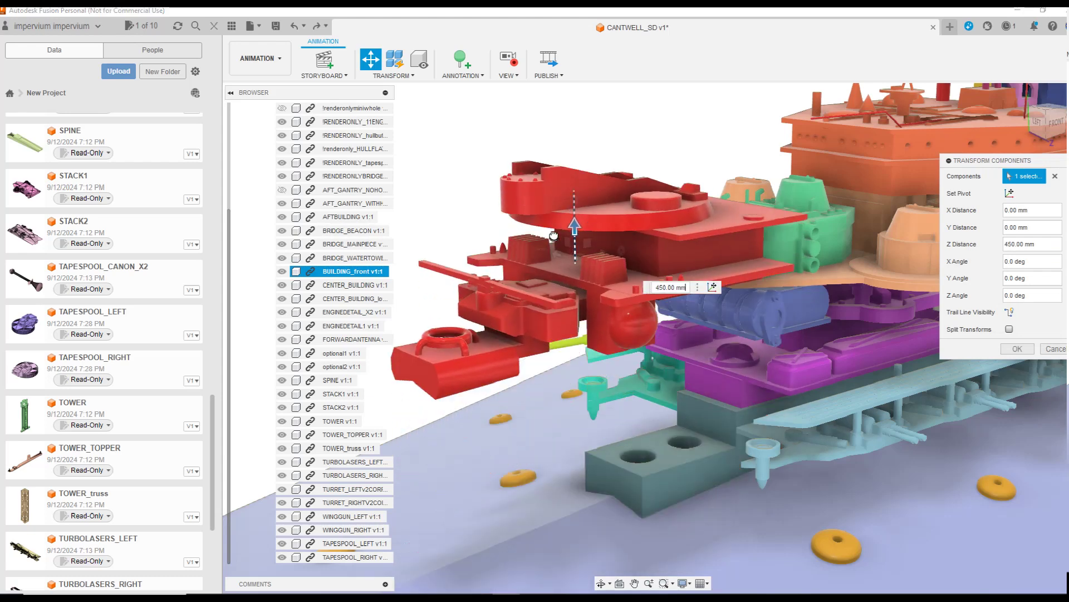
scroll(674, 485, up, 5)
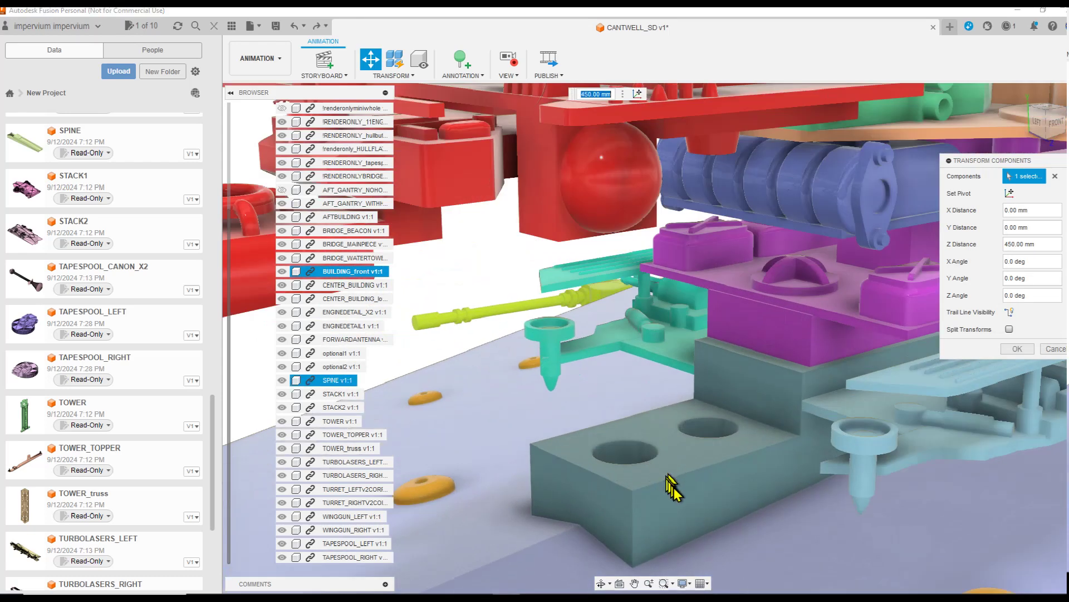
Slide the SPINE component to -1450 mm along X, forward out from under the stack.
click(672, 493)
scroll(674, 493, down, 5)
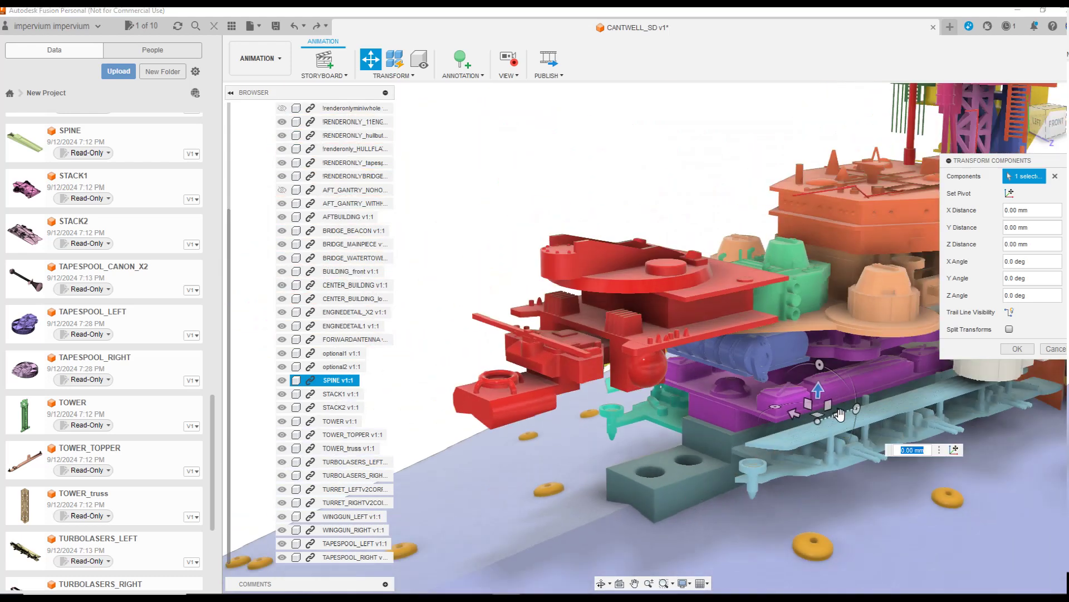
drag(838, 415, 601, 496)
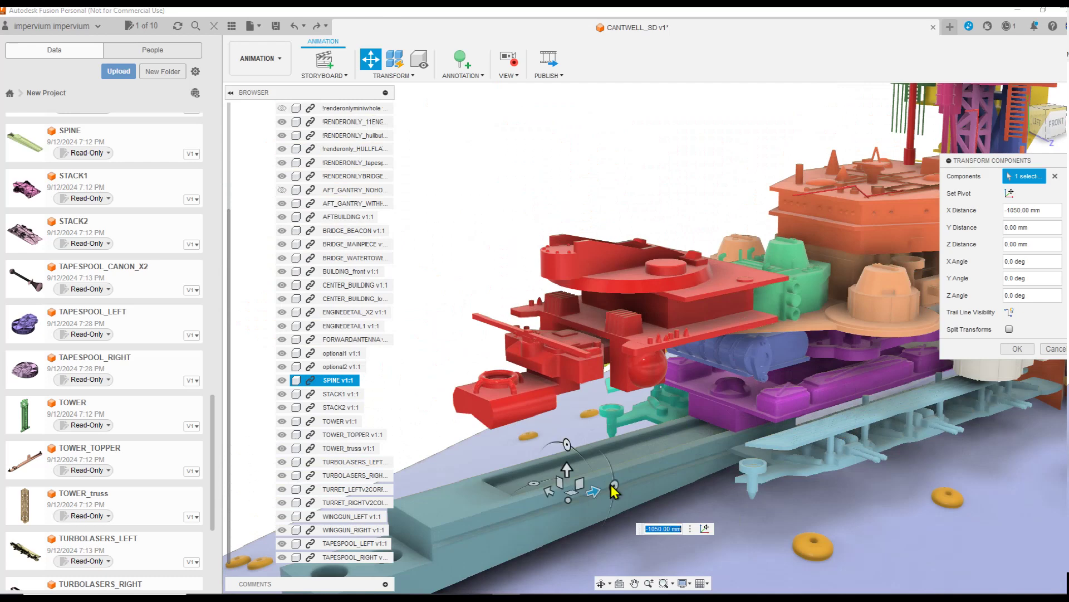
middle_drag(614, 490, 644, 459)
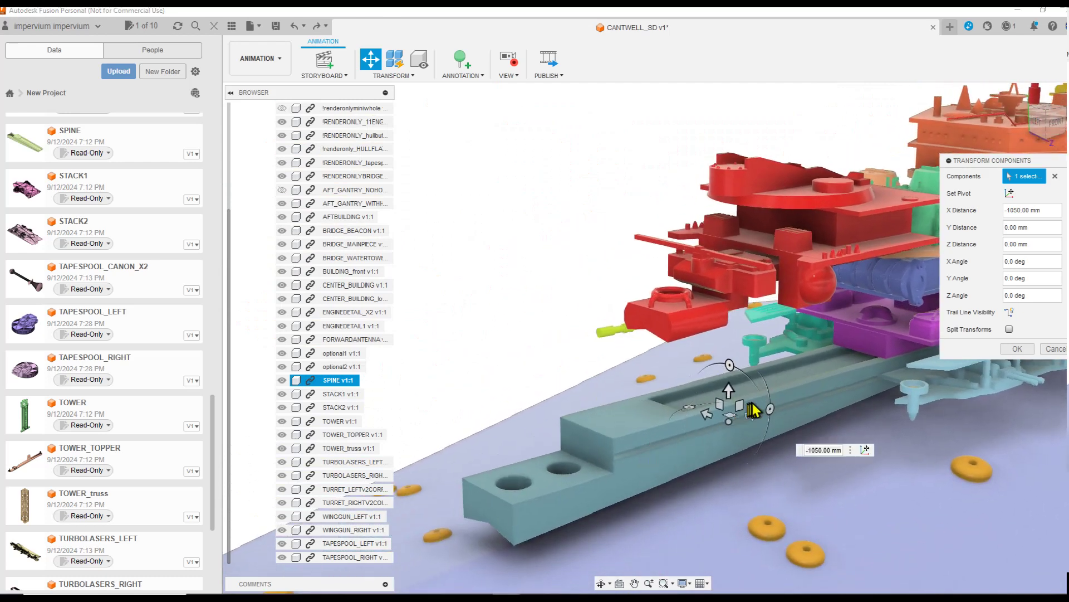
drag(751, 413, 651, 458)
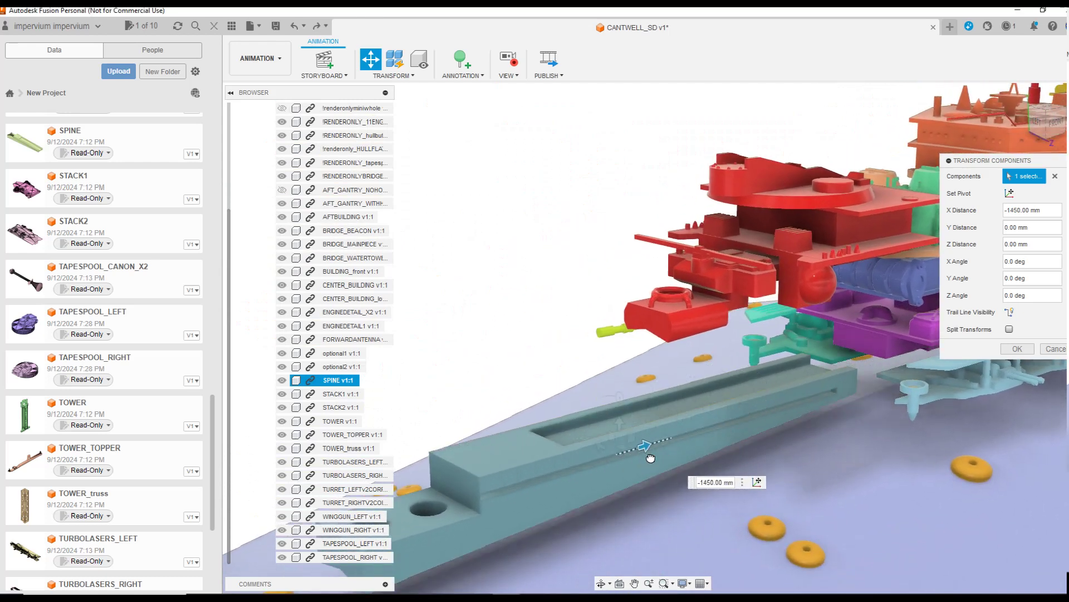
Examine the spine's side where it meets the hull, and return the spine and front building to their original positions.
mouse_move(616, 450)
middle_down()
mouse_move(613, 424)
mouse_move(607, 439)
middle_up()
scroll(568, 375, up, 4)
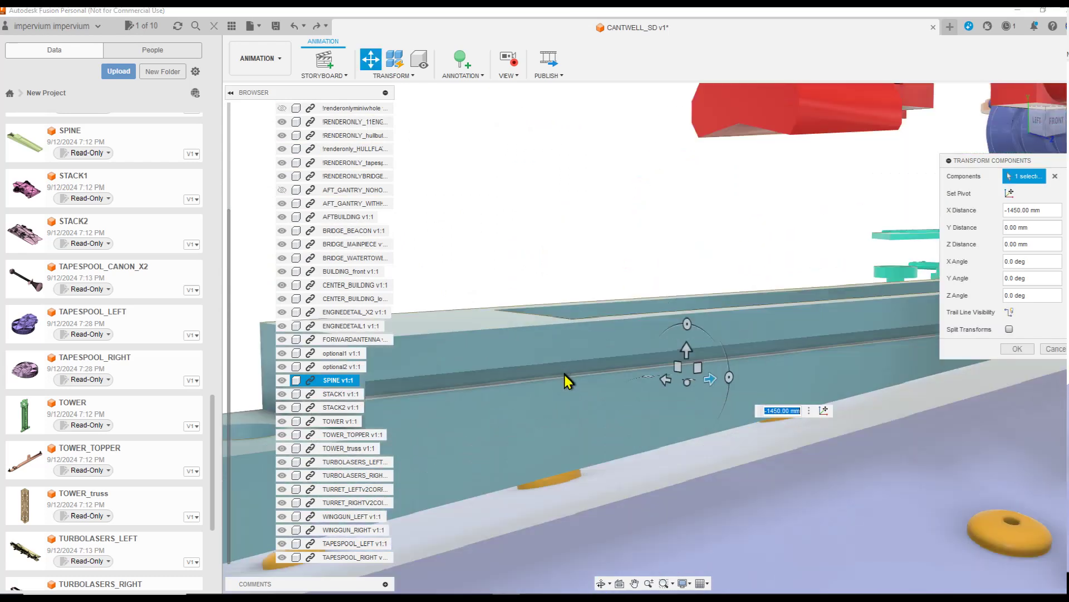
scroll(565, 373, down, 5)
click(619, 411)
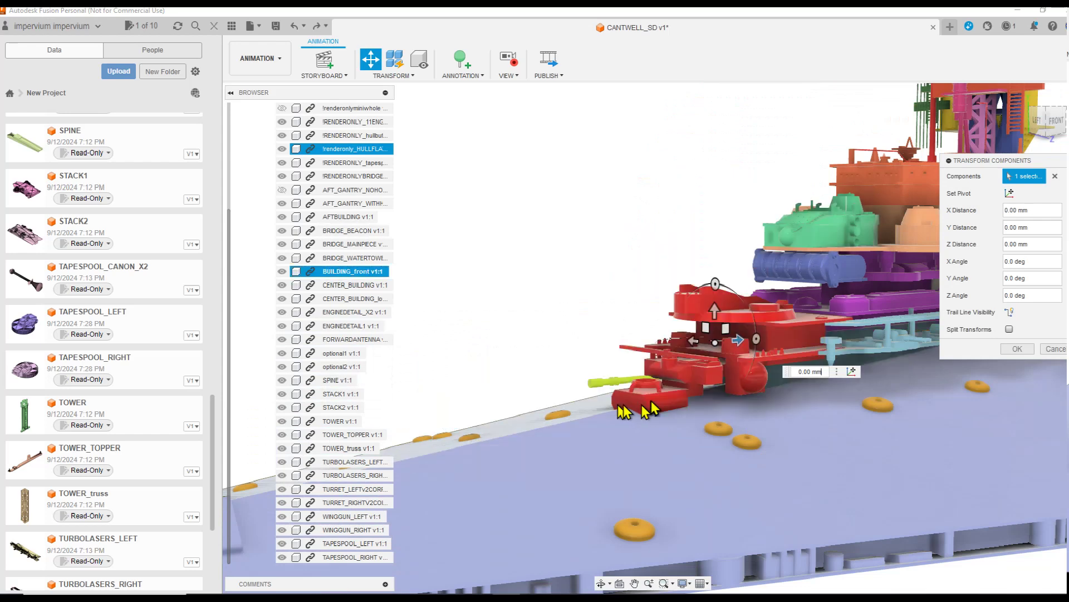
Examine the front building's underside and the spine's side where they meet the hull surface.
middle_drag(647, 411, 739, 372)
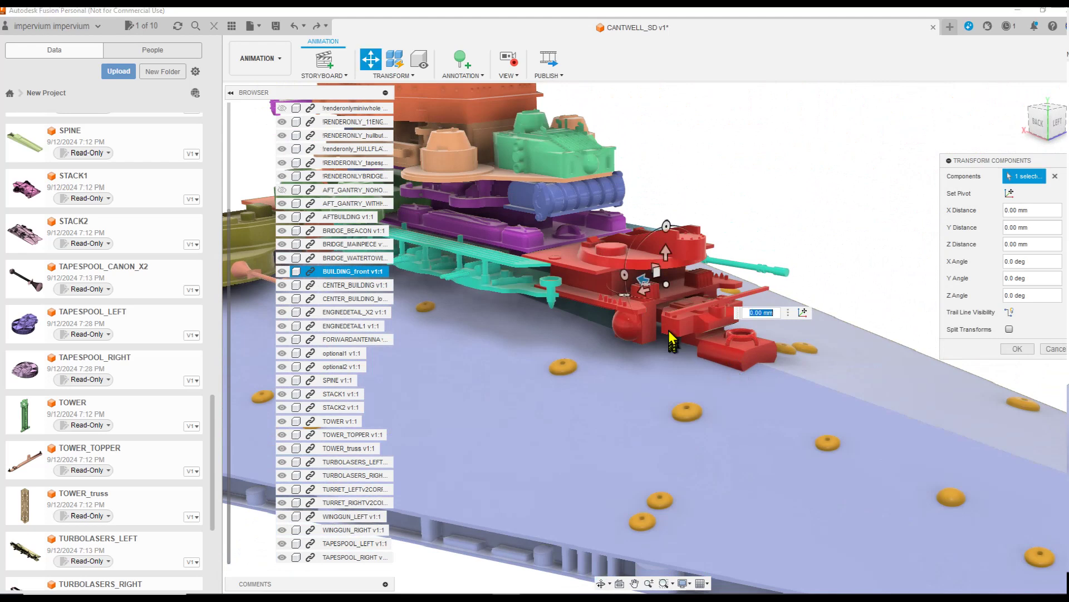
scroll(652, 346, up, 10)
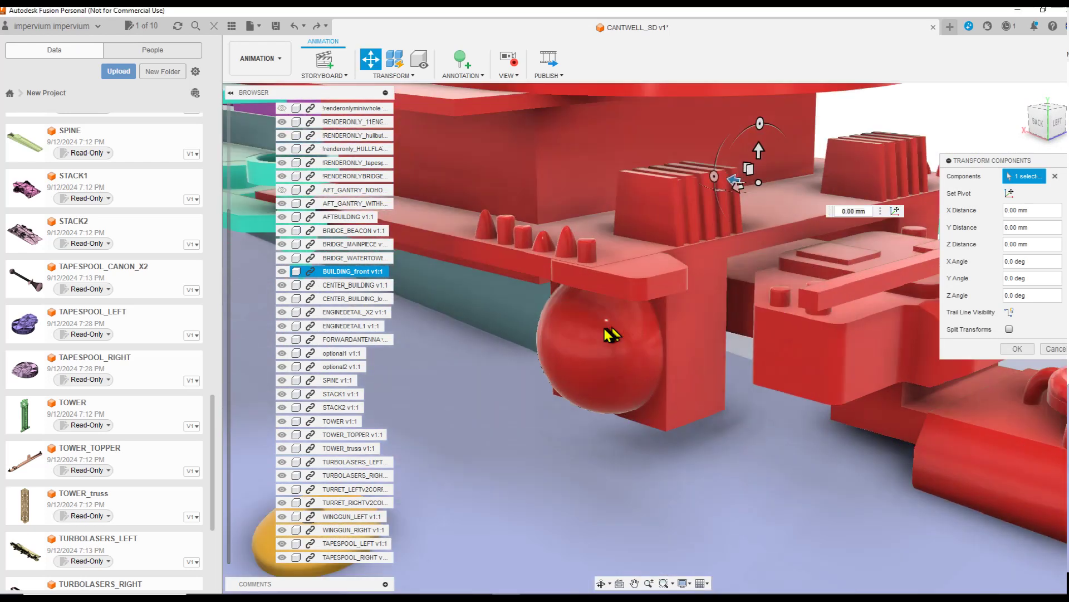
scroll(604, 321, up, 5)
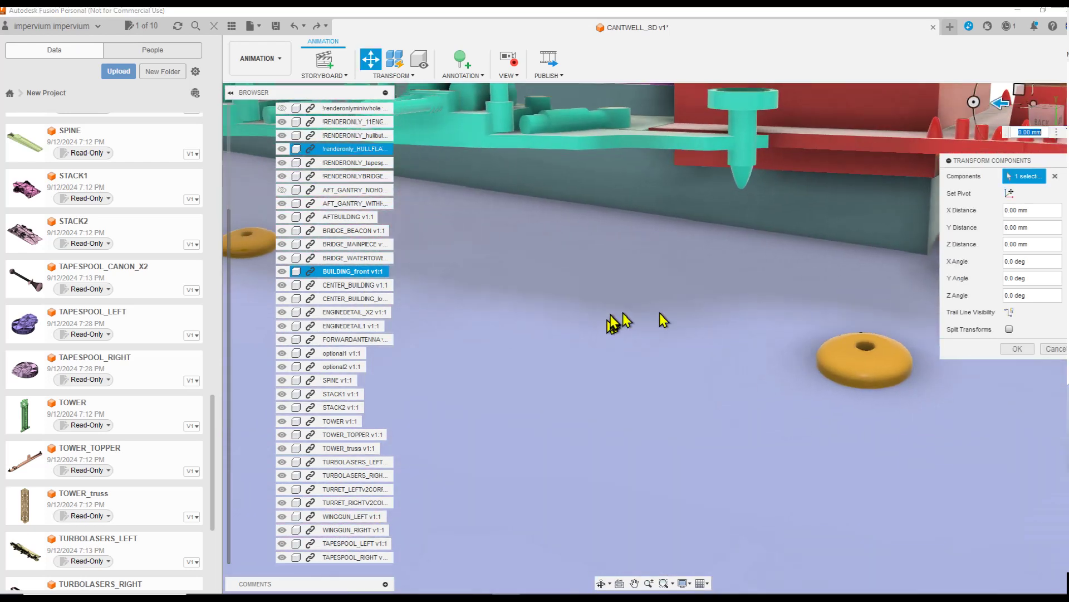
middle_drag(762, 284, 705, 315)
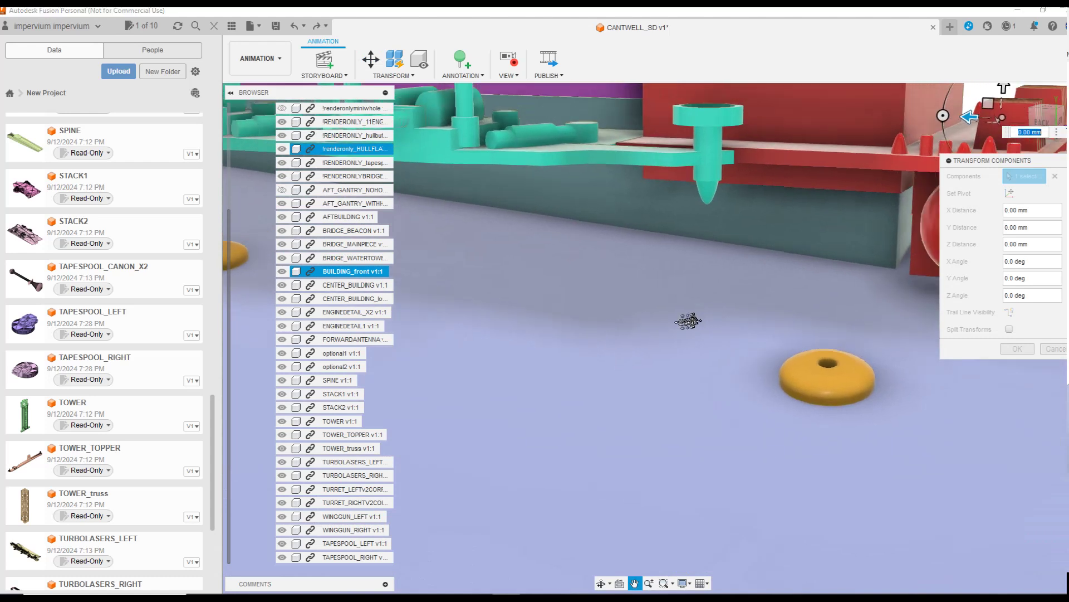
scroll(894, 255, down, 2)
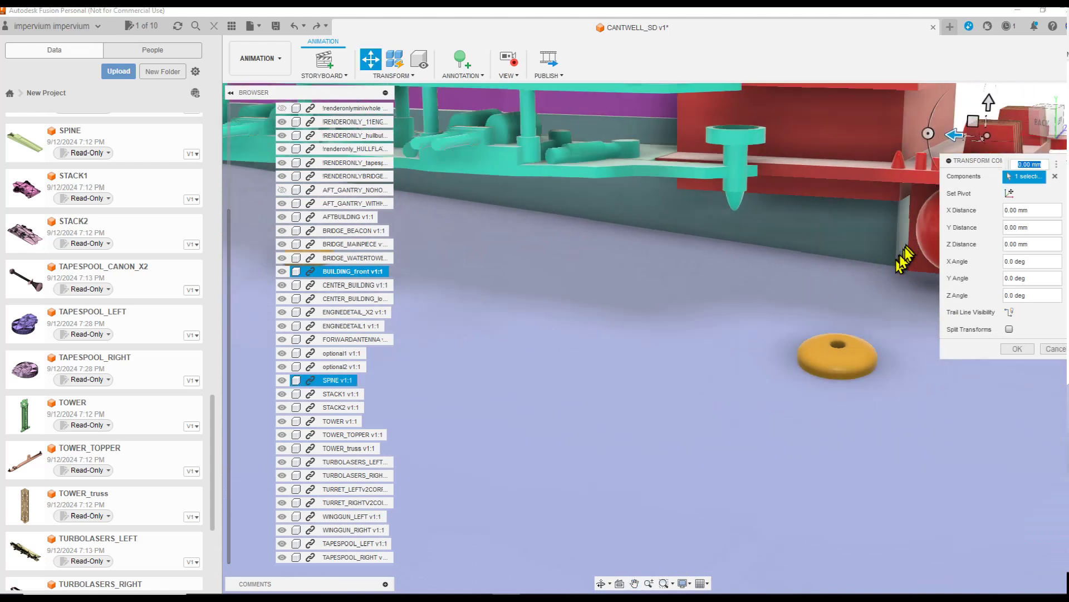
Leave only the SPINE and the flat hull visible, and examine the spine's top channel, front holes and side.
scroll(836, 269, down, 6)
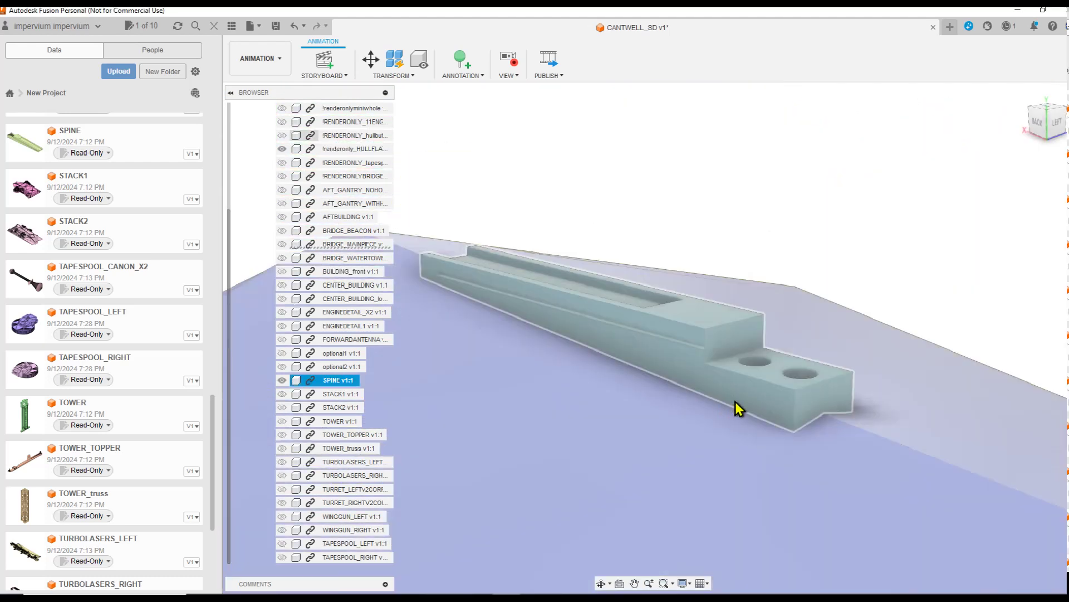
shift+middle_drag(735, 403, 590, 406)
scroll(687, 463, up, 5)
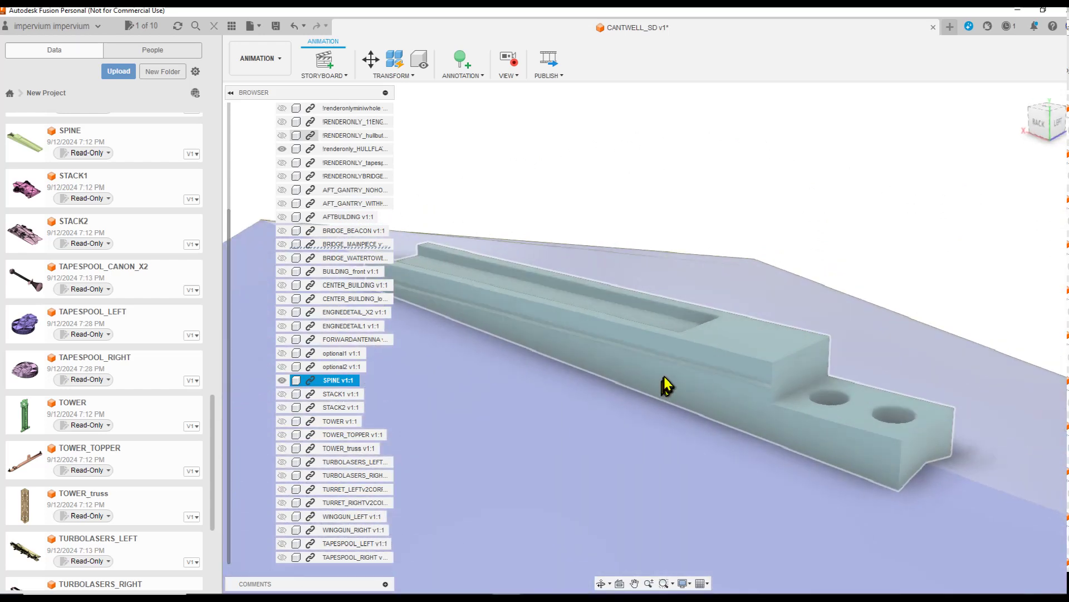
shift+middle_drag(666, 374, 545, 319)
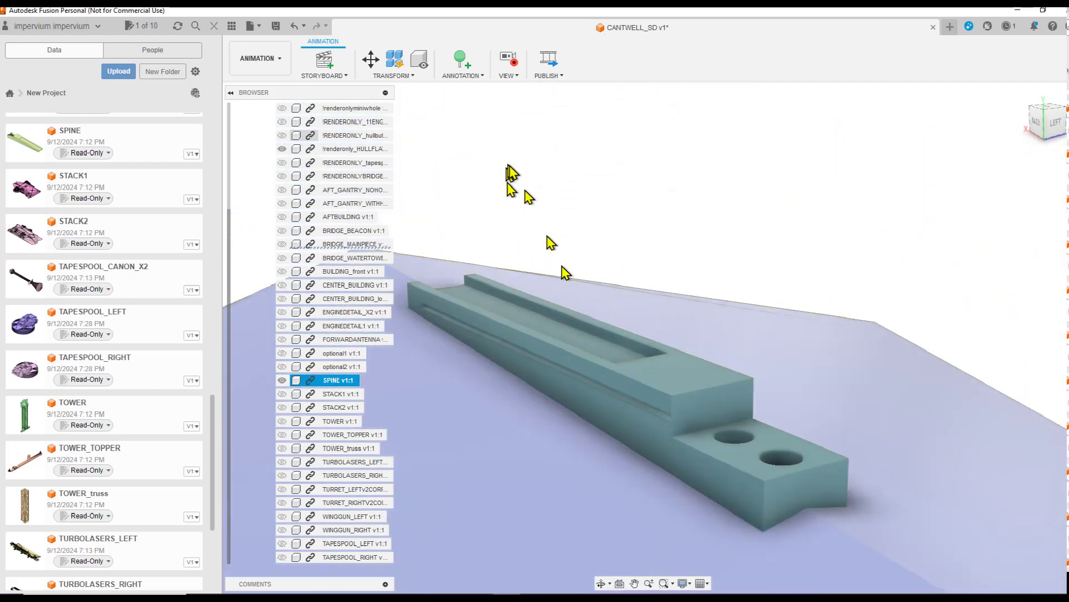
shift+middle_drag(643, 371, 620, 379)
Raise the SPINE component 300 mm along Z to expose its notched underside above the hull ridge, and cancel the move.
right_click(633, 405)
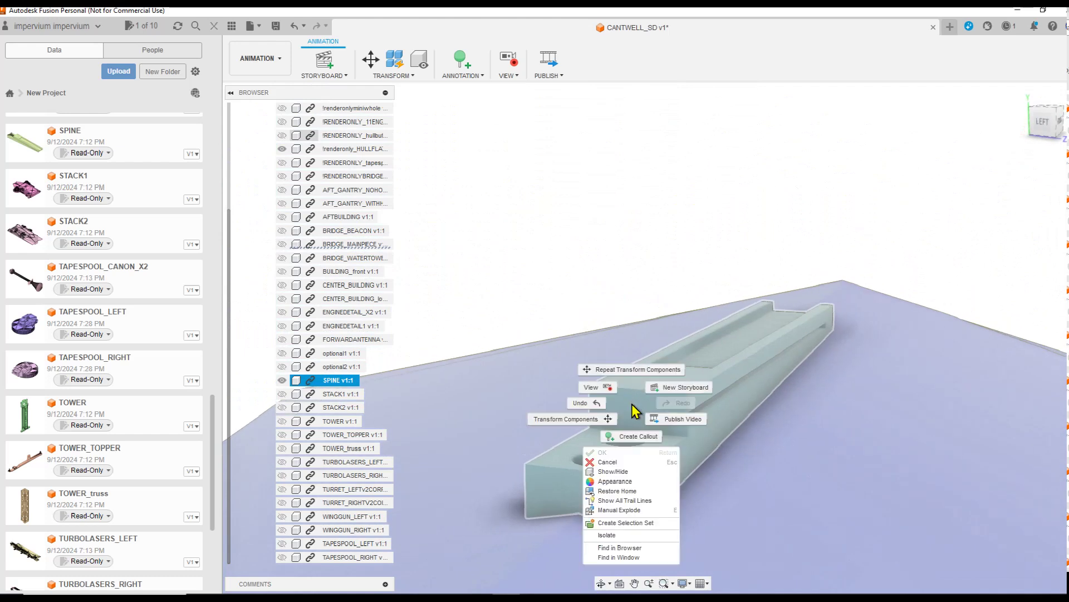
click(584, 424)
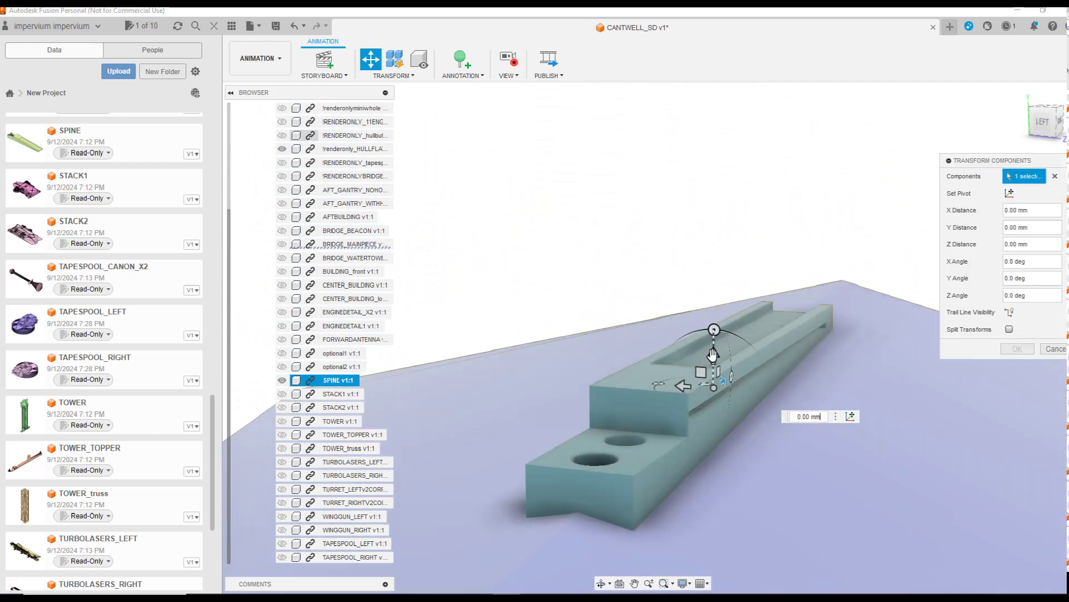
drag(708, 323, 697, 240)
mouse_move(691, 385)
shift+middle_down()
mouse_move(704, 364)
mouse_move(709, 375)
mouse_move(671, 375)
mouse_move(697, 375)
shift+middle_up()
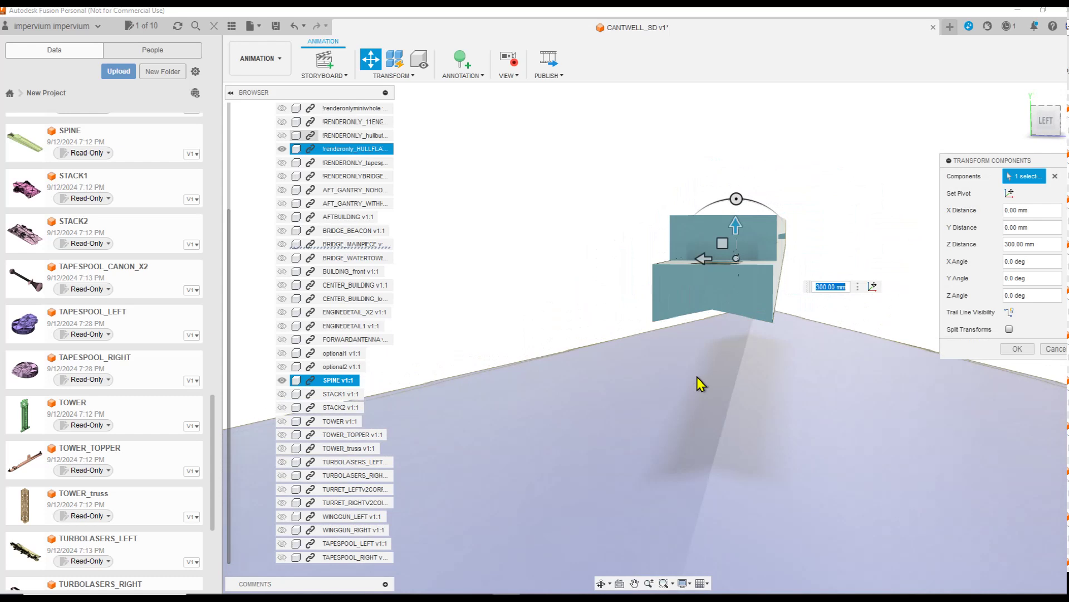
key(Escape)
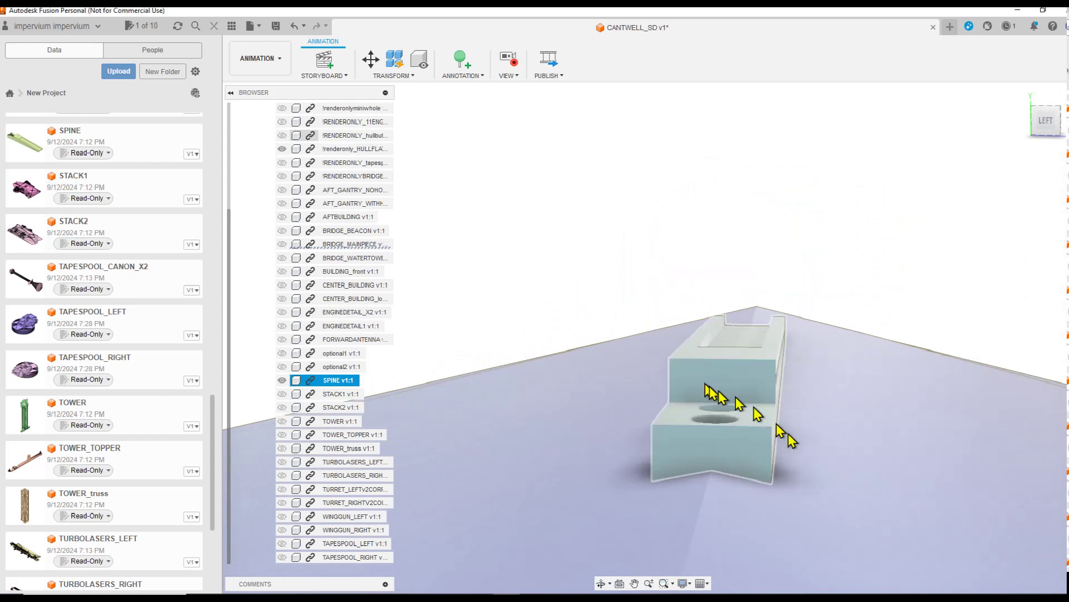
Examine how the seated spine follows the hull's centre ridge, looking from both sides of its front end.
middle_drag(700, 442, 858, 453)
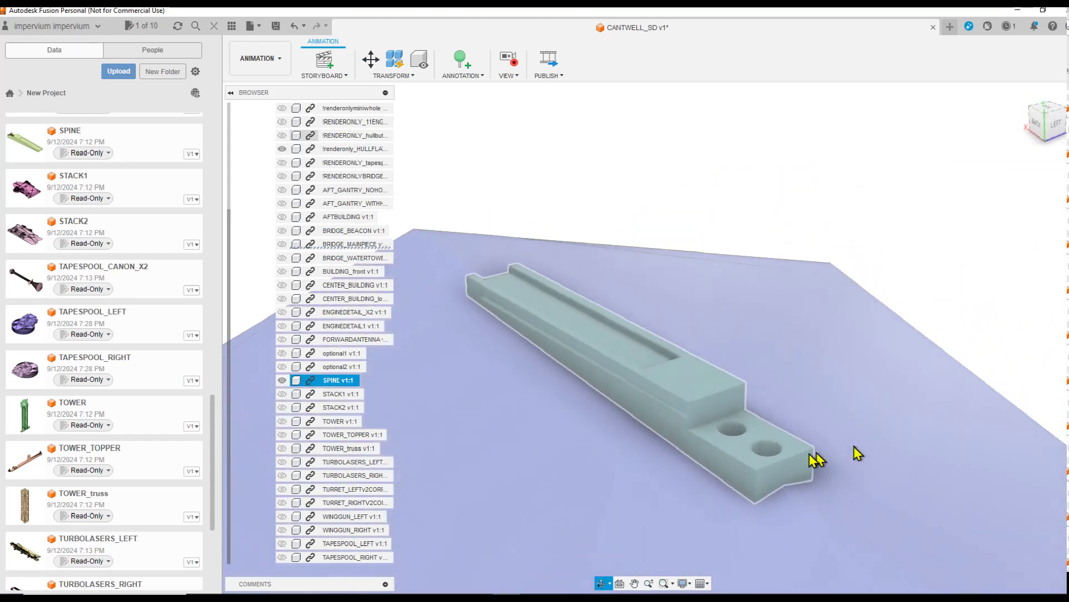
middle_drag(696, 460, 738, 355)
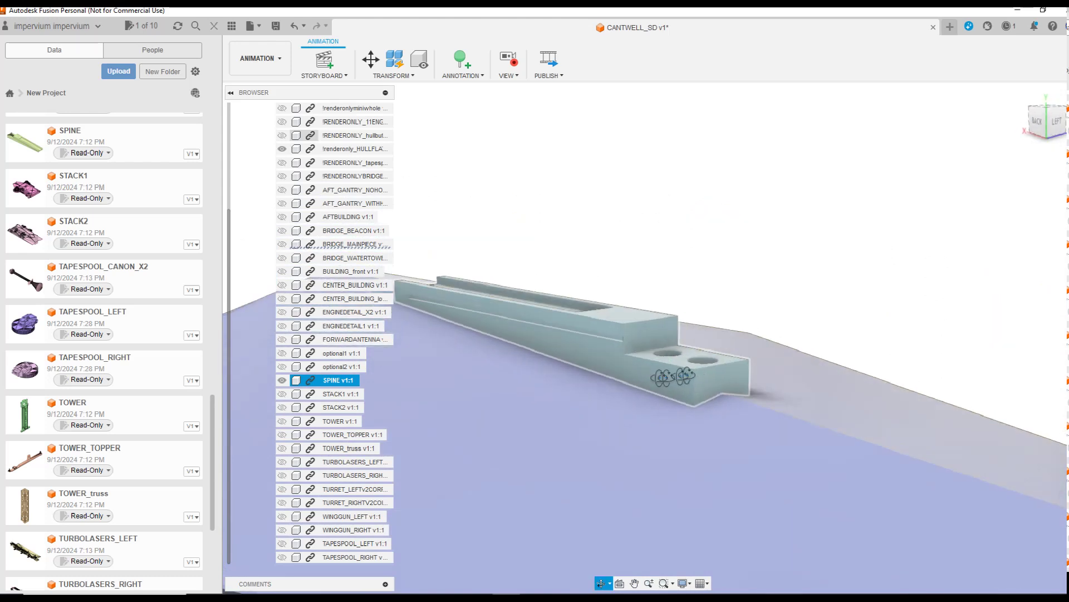
shift+middle_drag(673, 376, 759, 303)
shift+middle_drag(711, 350, 698, 349)
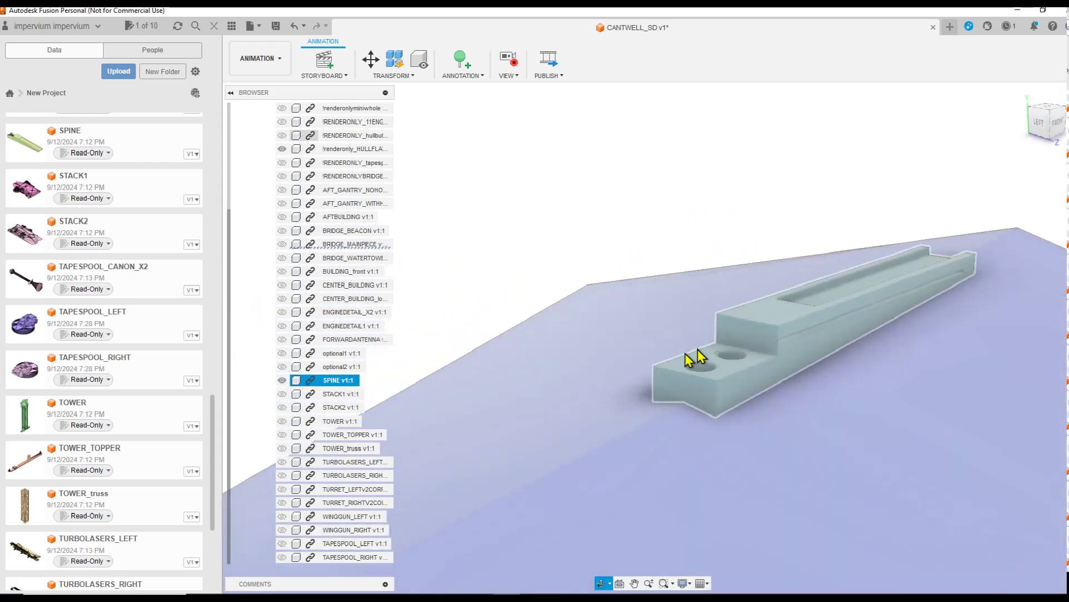